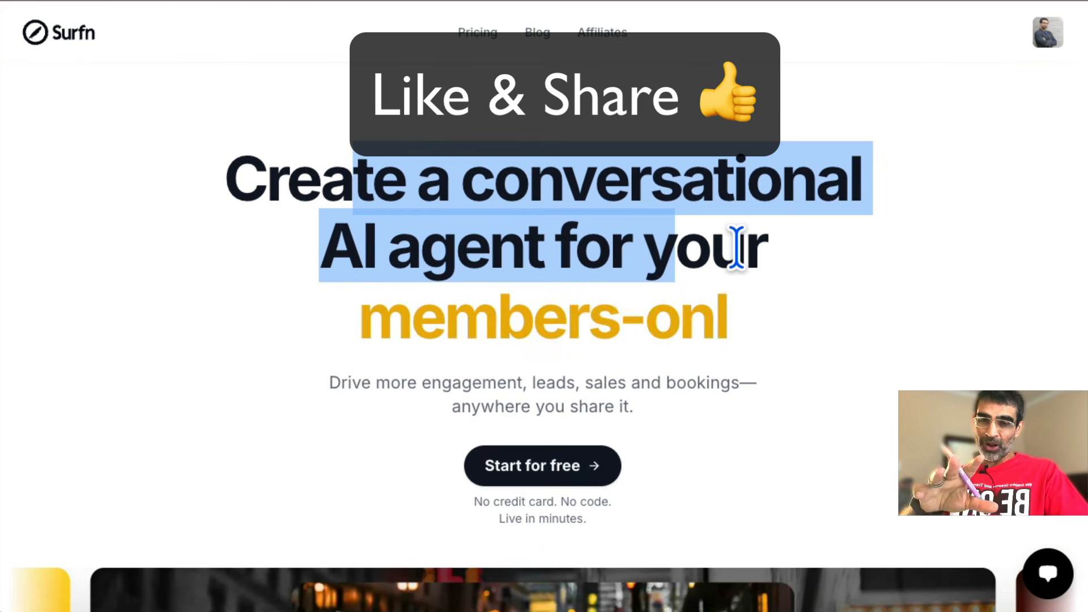
- Examine the Surfn homepage from its headline down through the education, lead magnet, booking and newsletter sections
left_click_drag(544, 248, 327, 247)
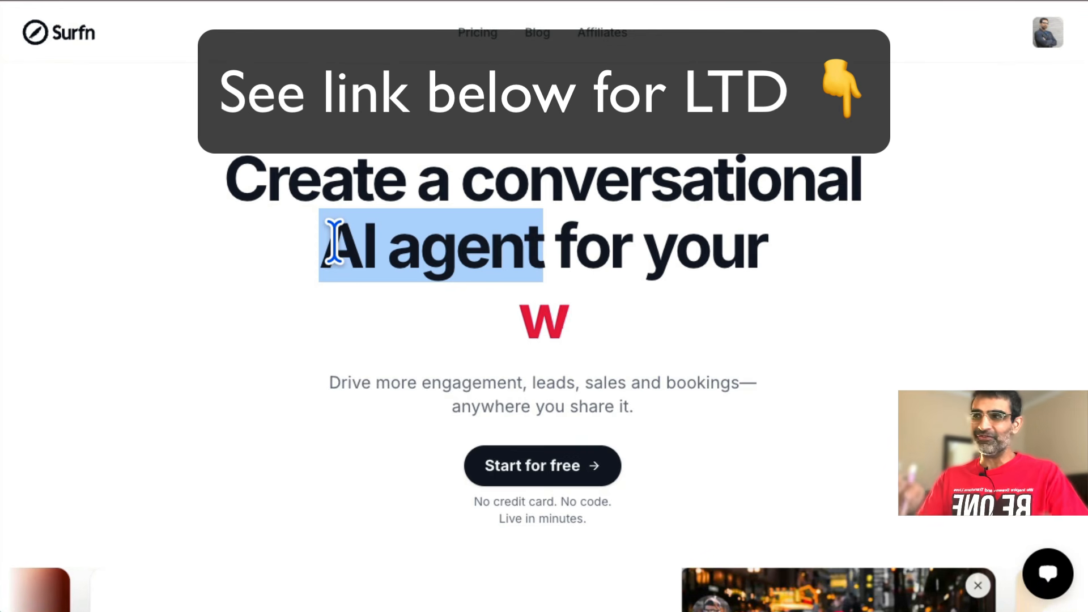
left_click_drag(376, 182, 680, 274)
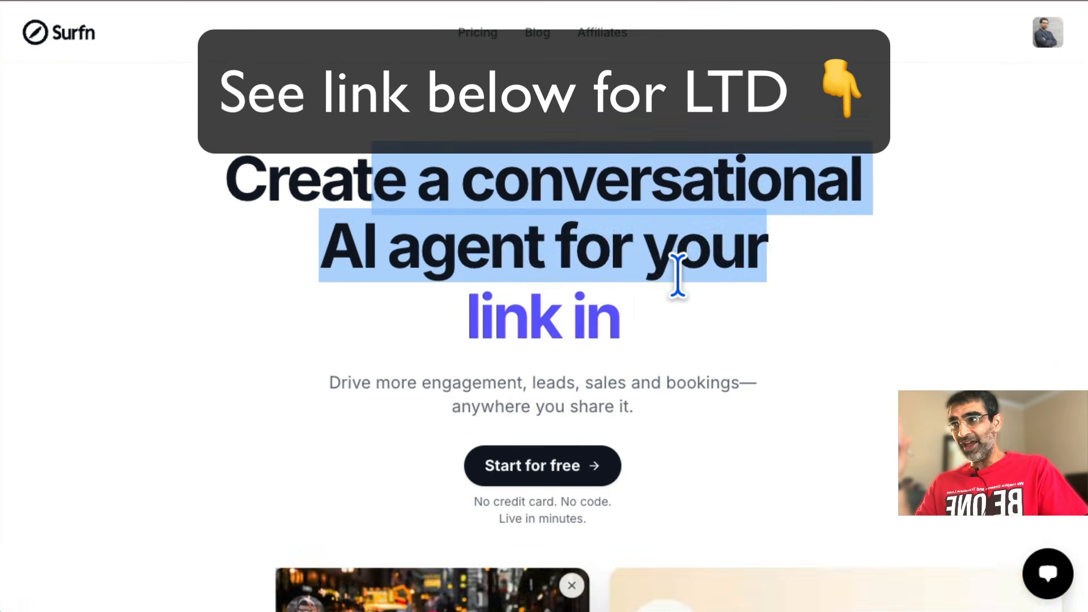
left_click(712, 266)
left_click_drag(445, 301, 593, 314)
double_click(425, 308)
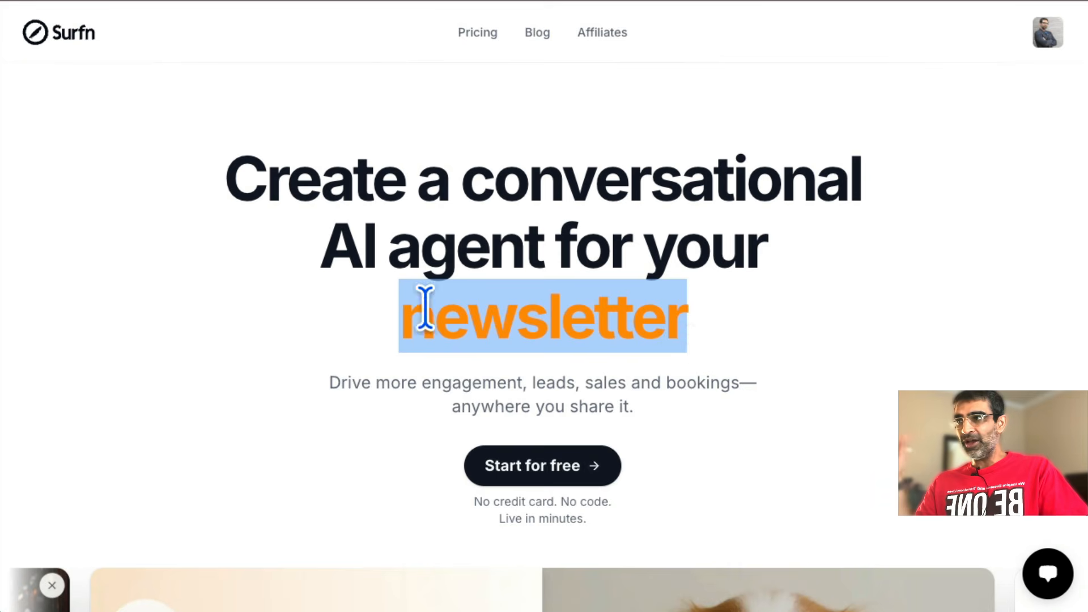
left_click_drag(480, 316, 549, 316)
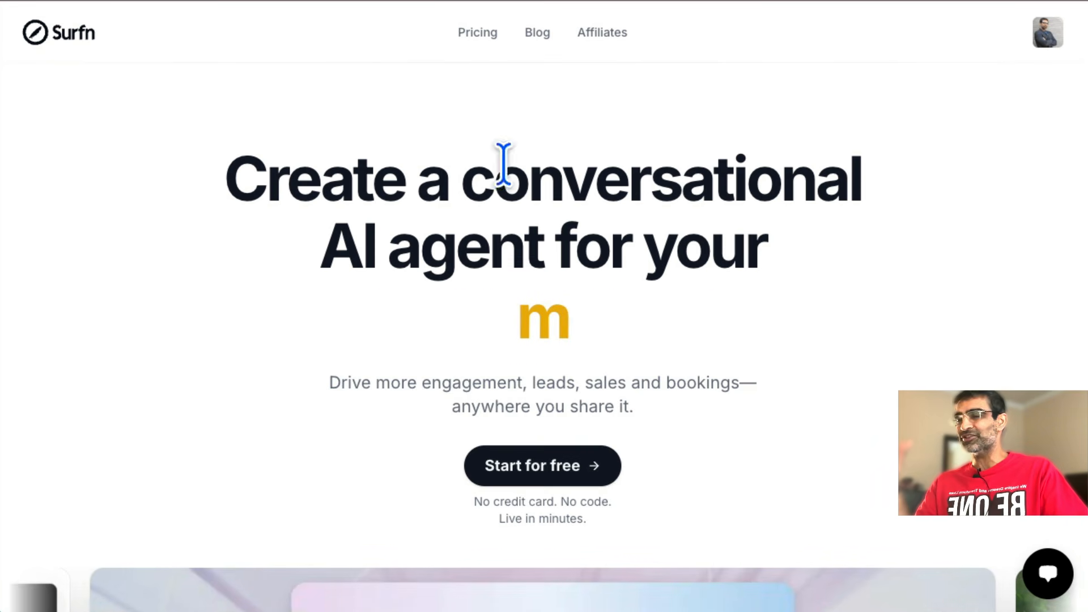
scroll(669, 281, "down", 1)
scroll(669, 281, "down", 8)
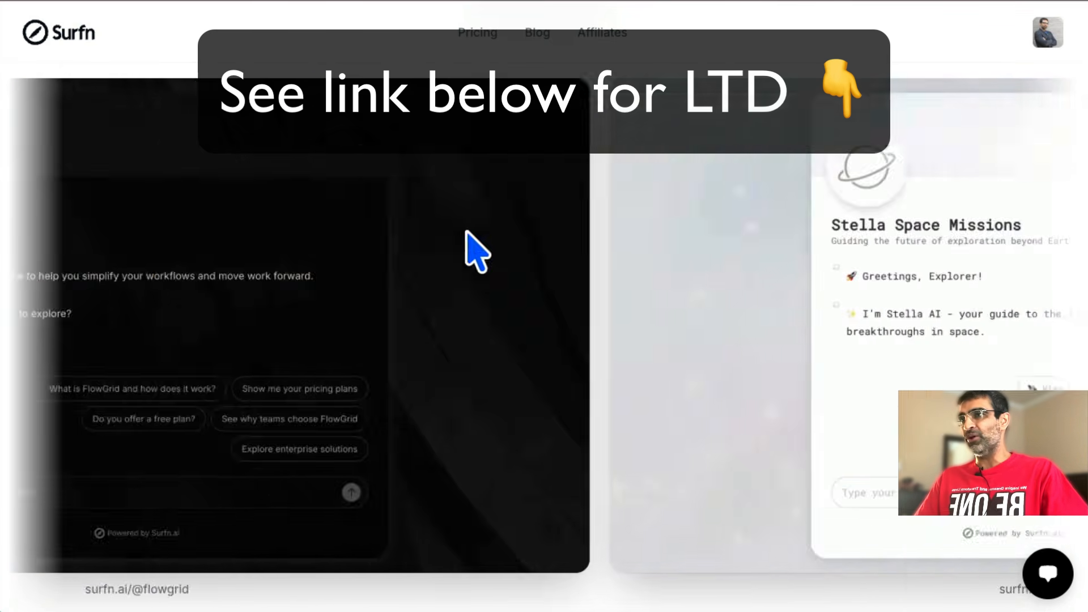
scroll(587, 577, "down", 15)
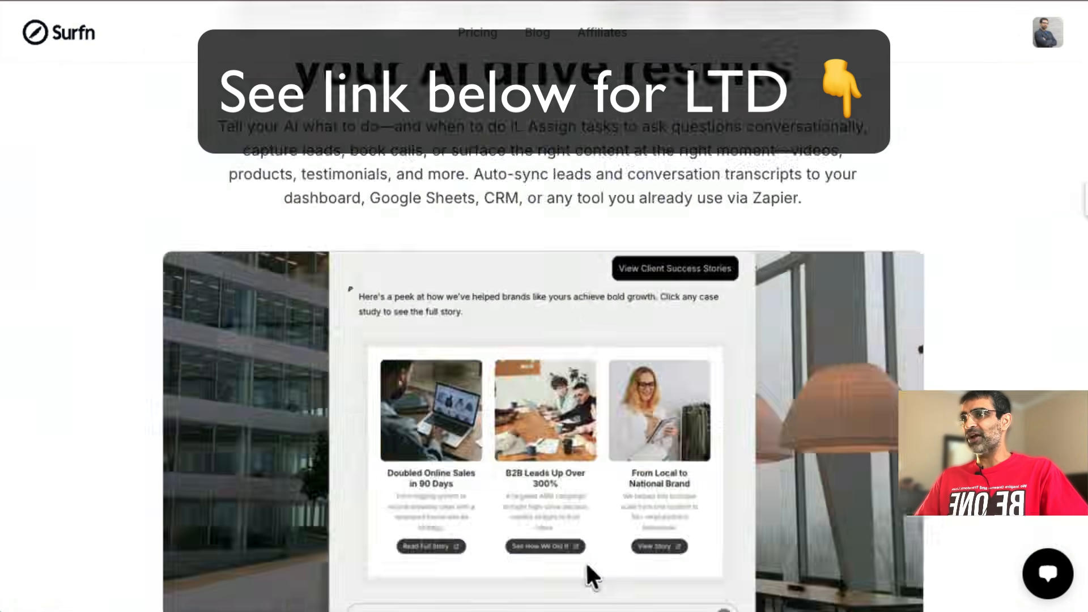
scroll(1079, 348, "down", 10)
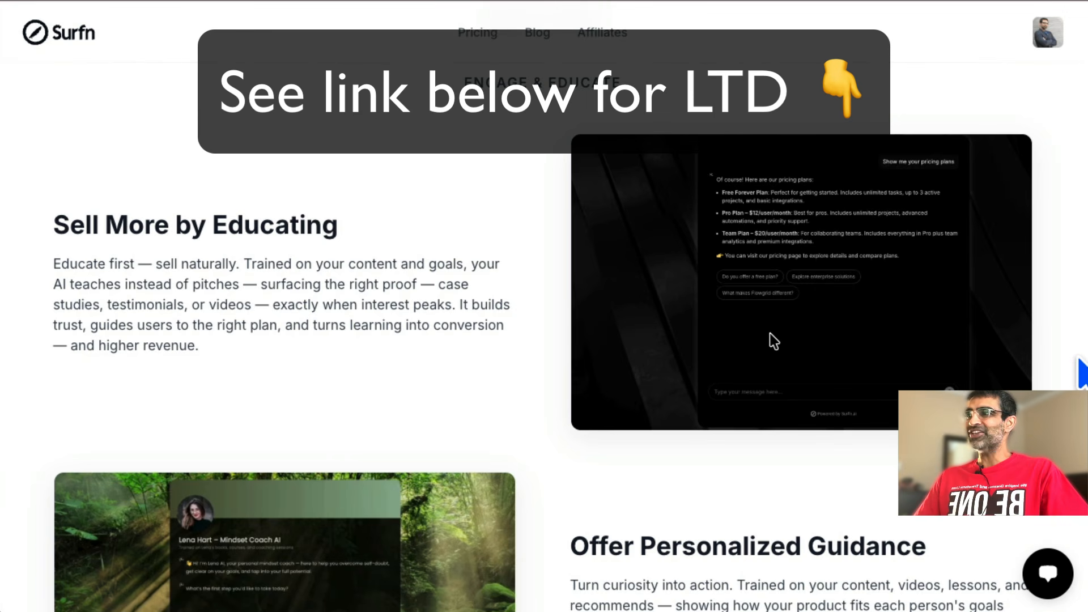
scroll(1080, 374, "down", 1)
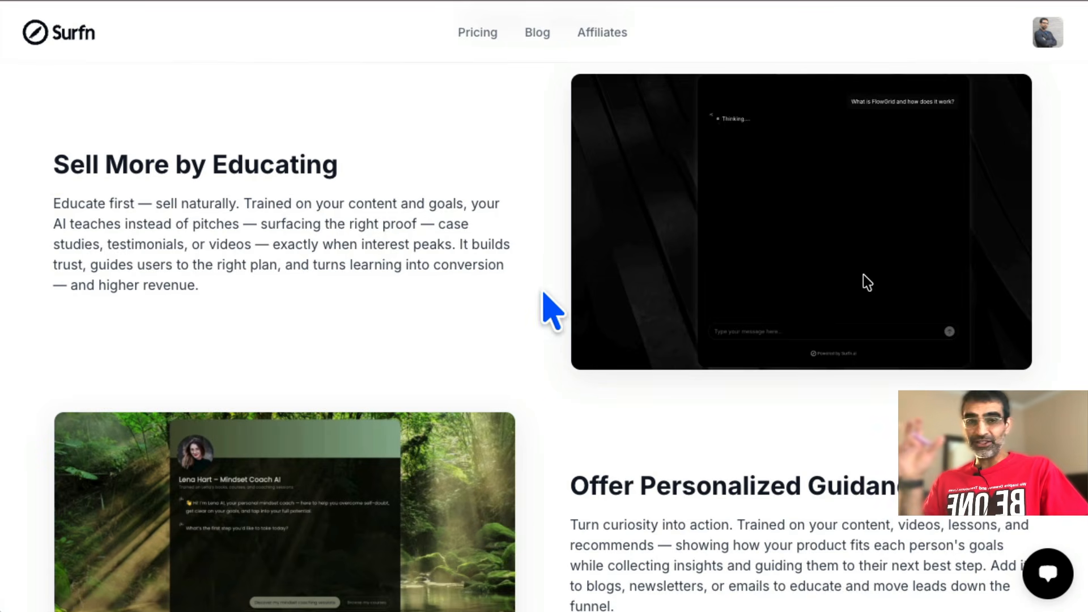
scroll(867, 453, "down", 14)
scroll(870, 456, "down", 5)
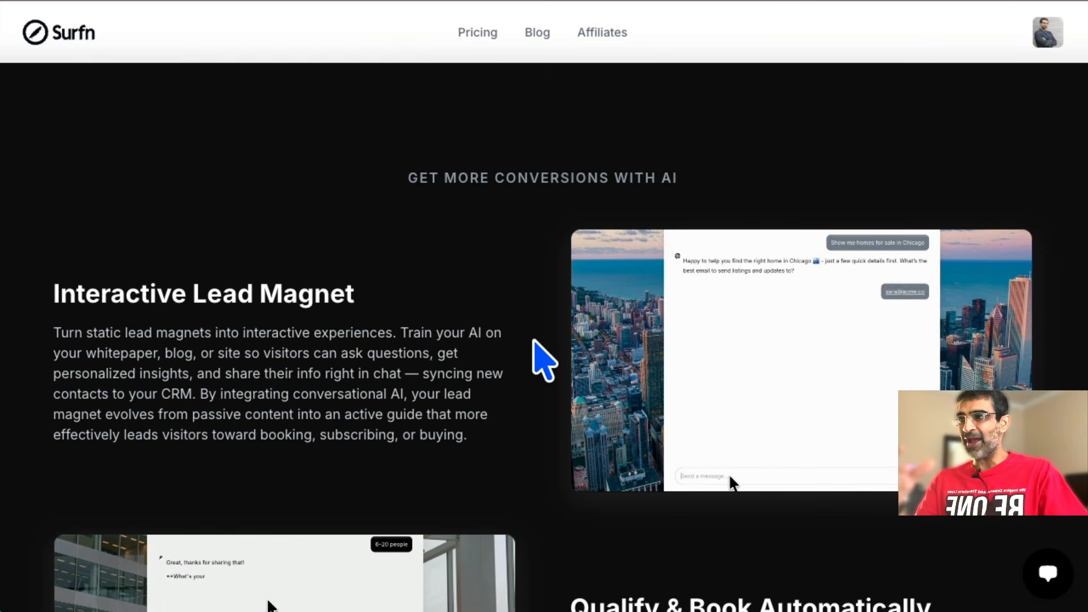
scroll(544, 361, "down", 3)
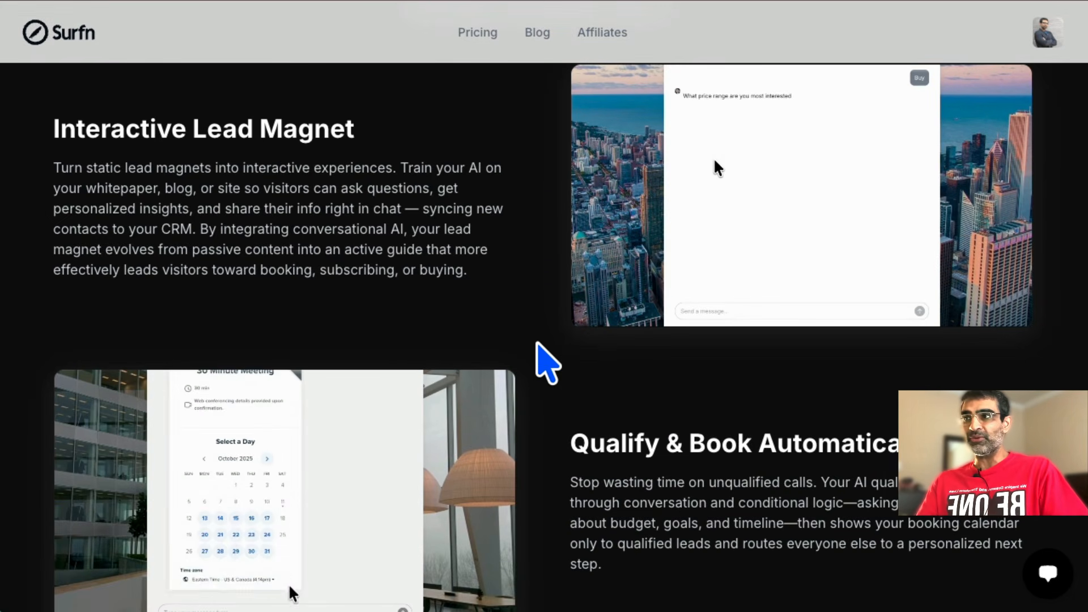
scroll(539, 359, "down", 1)
left_click_drag(627, 366, 758, 365)
scroll(689, 399, "down", 2)
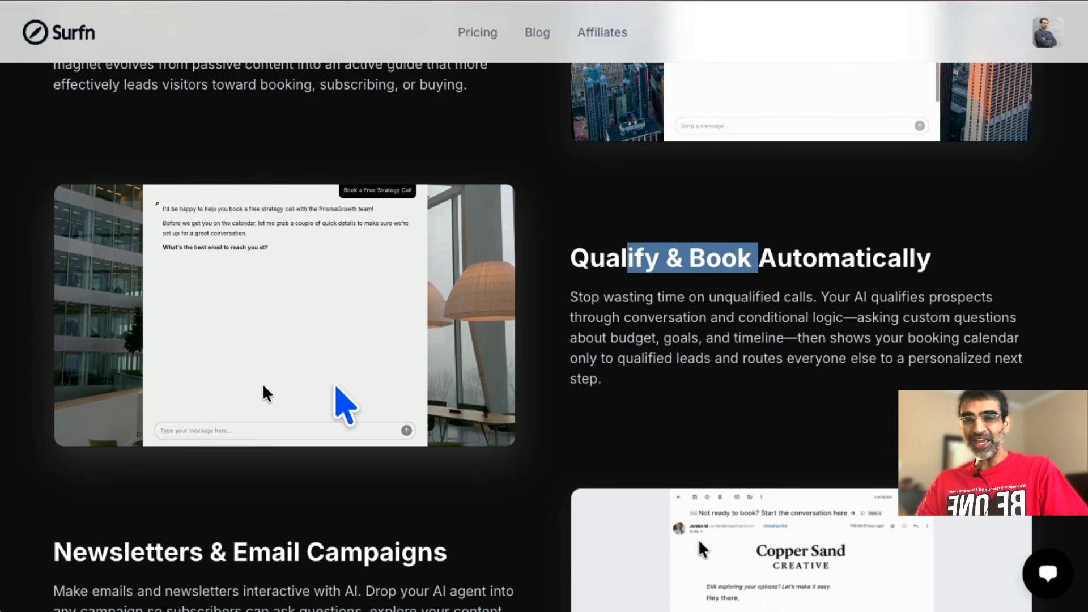
scroll(526, 456, "down", 2)
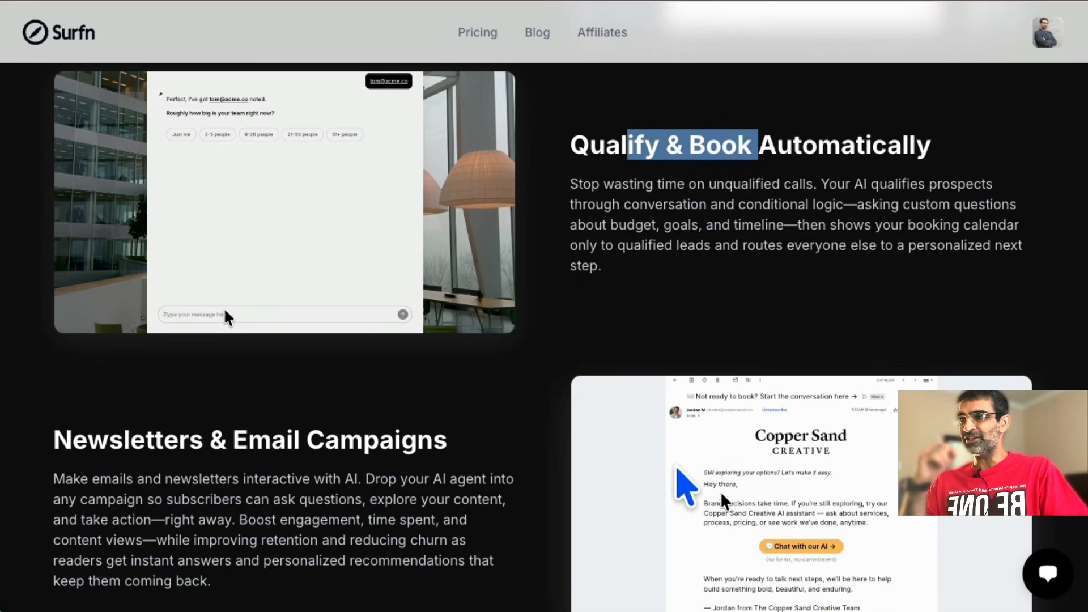
scroll(542, 283, "up", 1)
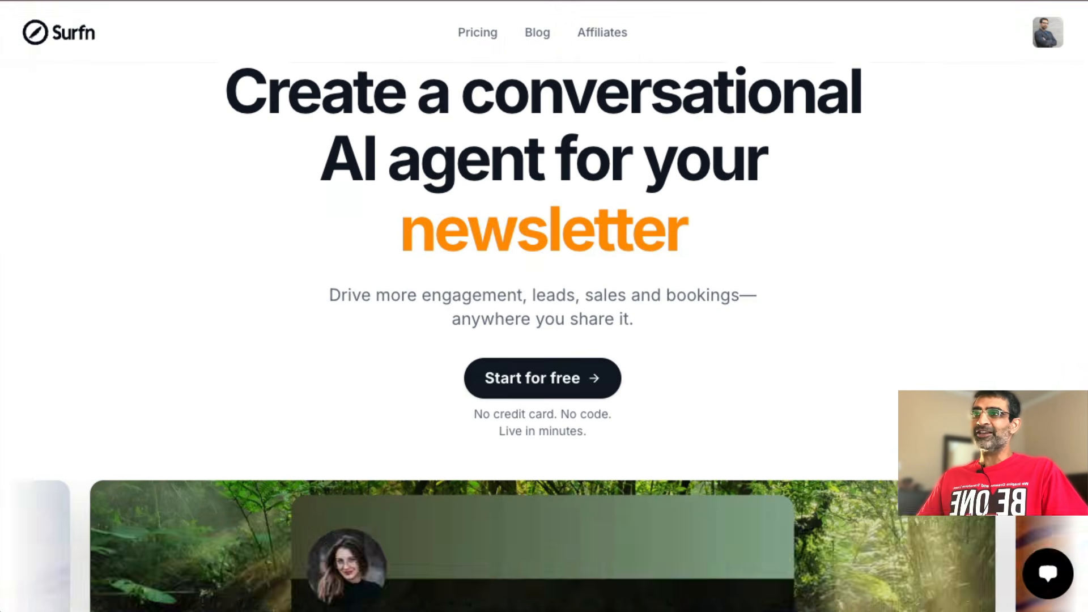
scroll(912, 104, "up", 2)
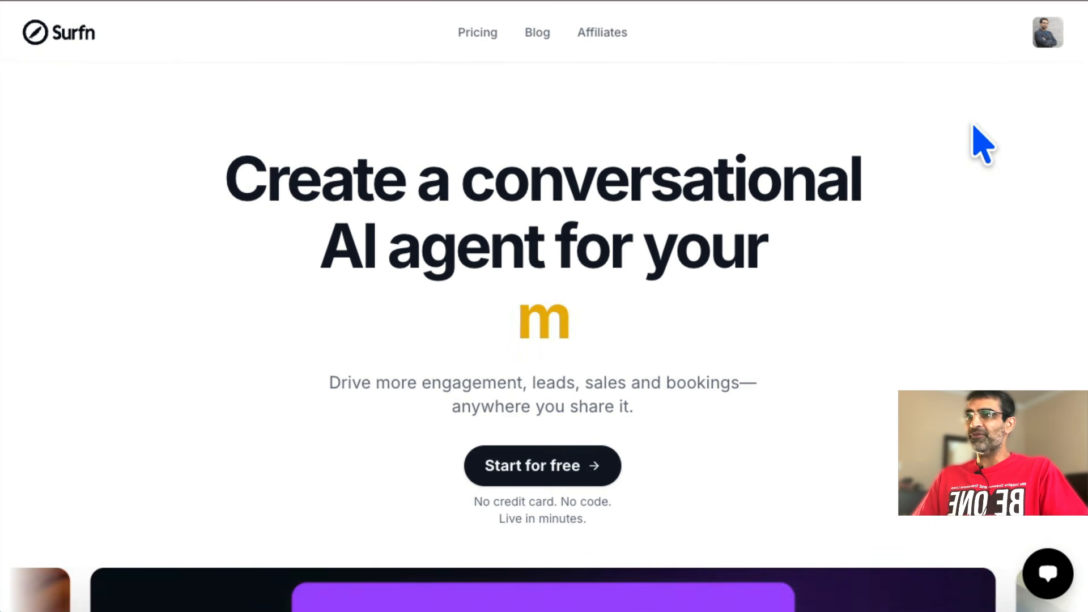
- Open the account's dashboard and start creating a new AI agent
left_click(1052, 41)
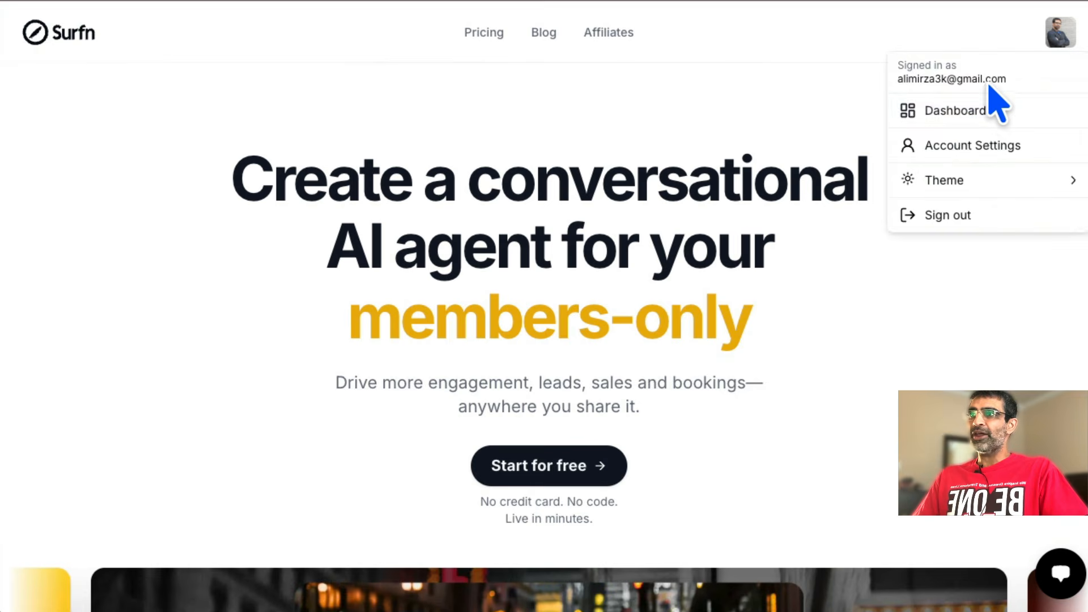
left_click(967, 113)
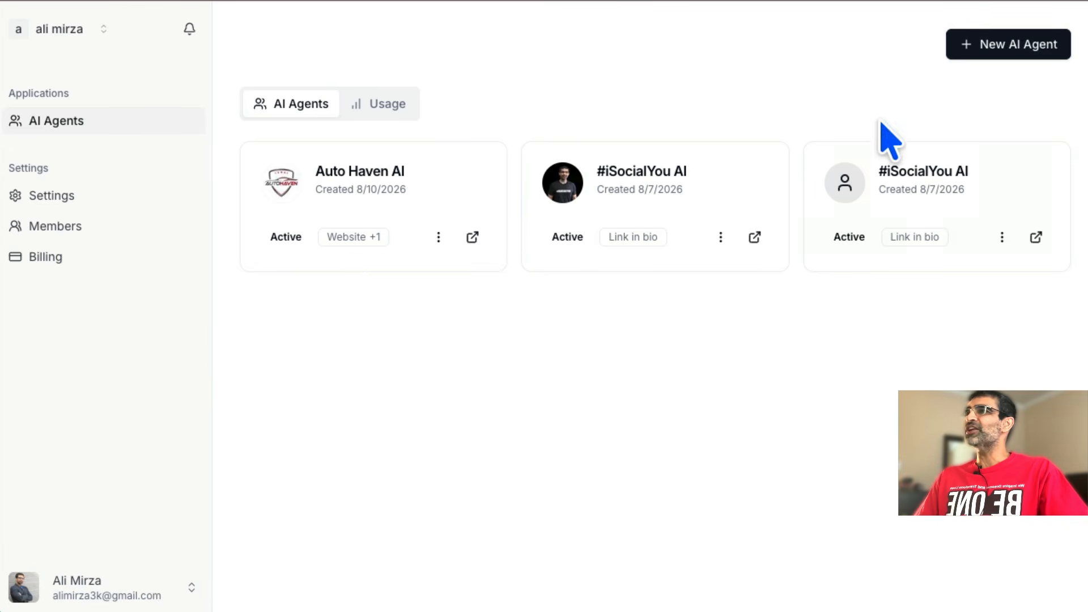
left_click(982, 46)
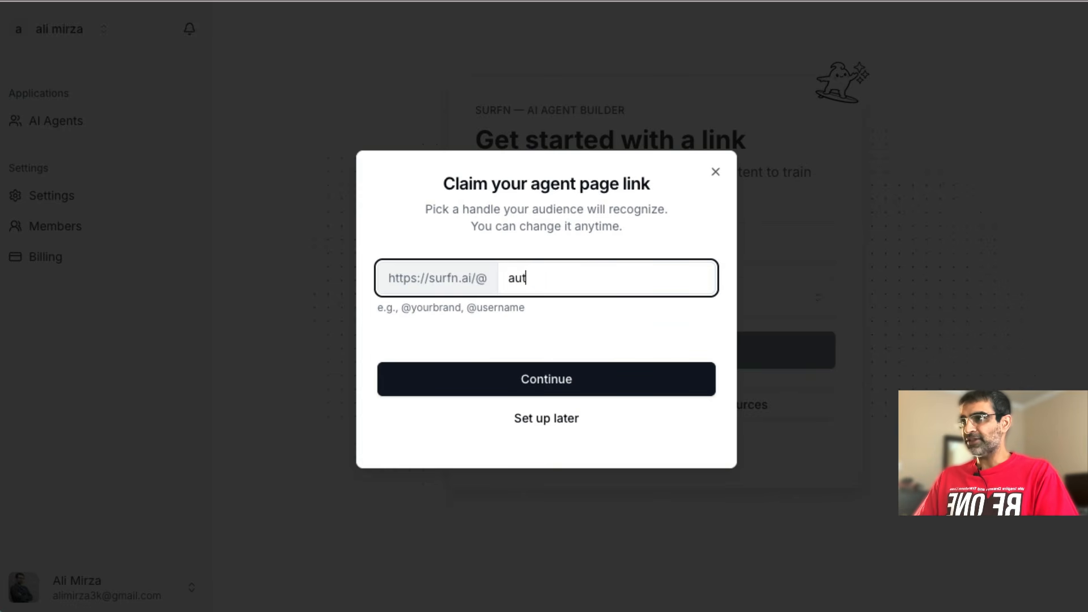
- Claim autohaven2 as the handle for the new agent's page link
type("aut")
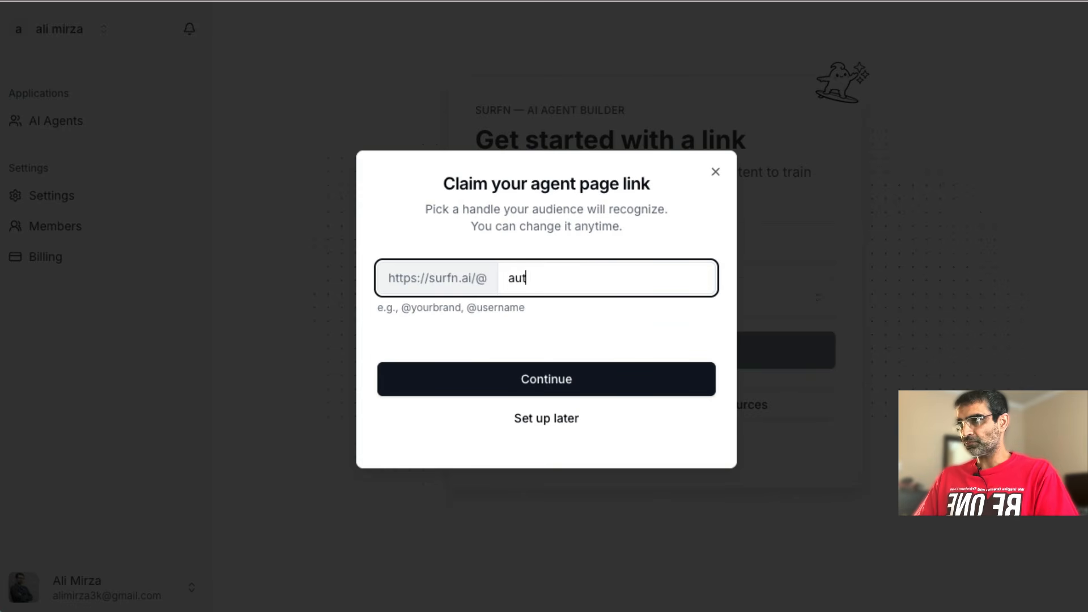
type("ohaven")
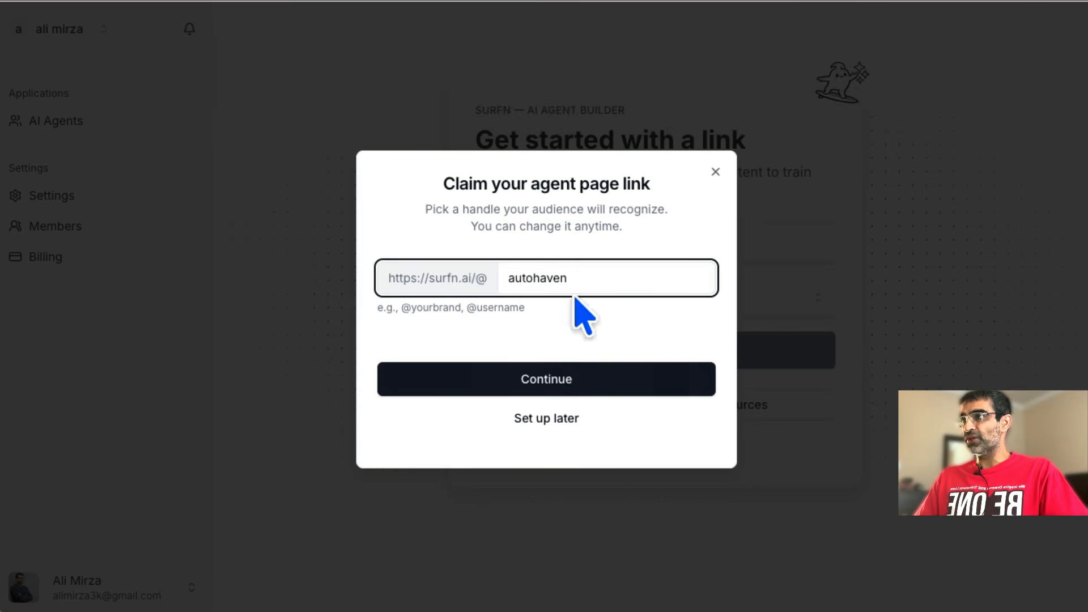
left_click(545, 391)
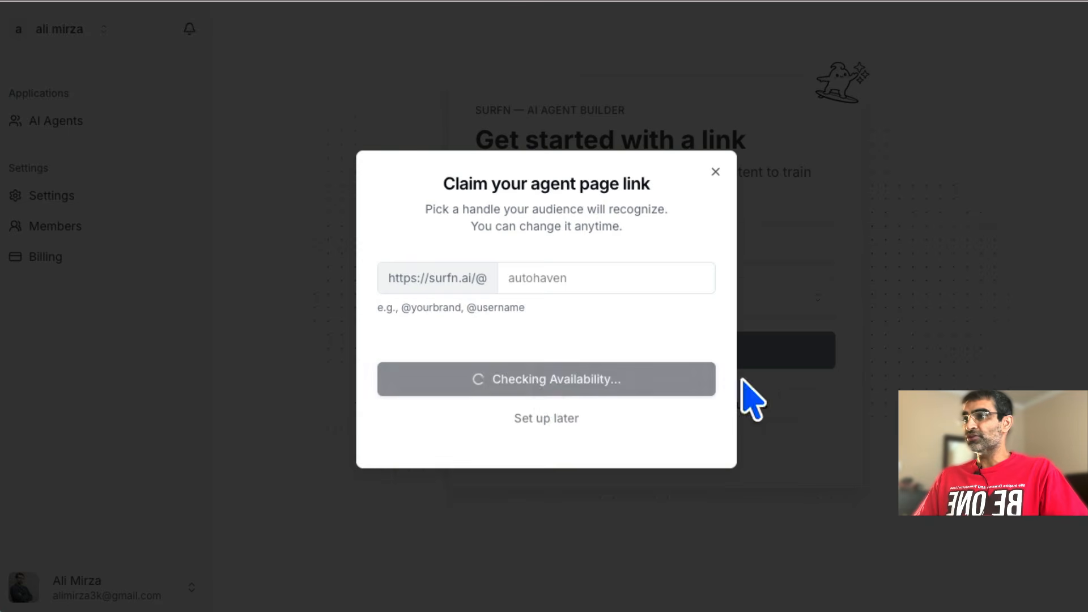
left_click(614, 282)
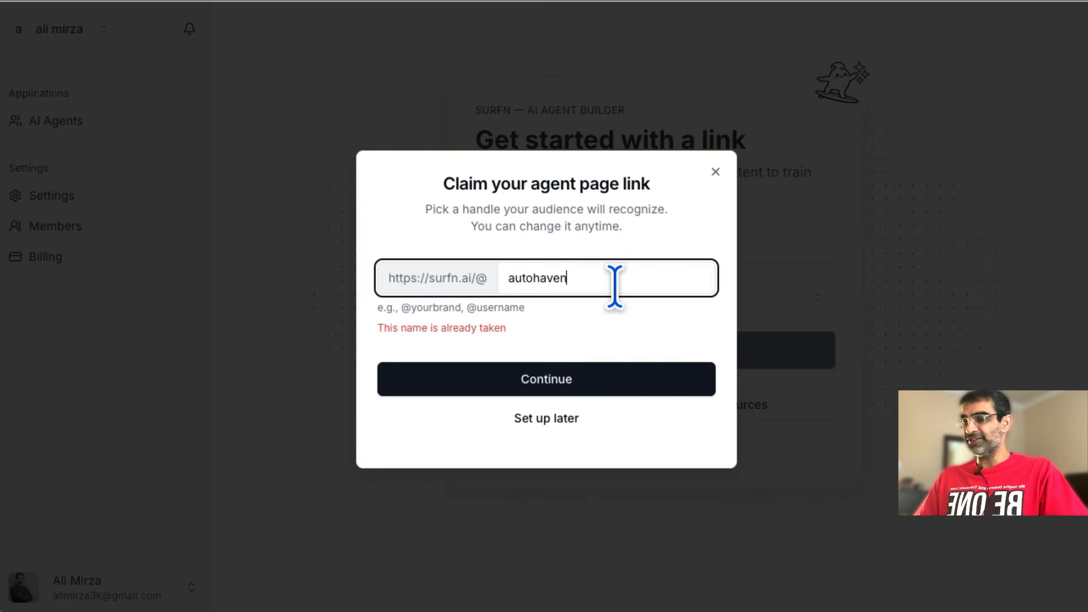
type("2")
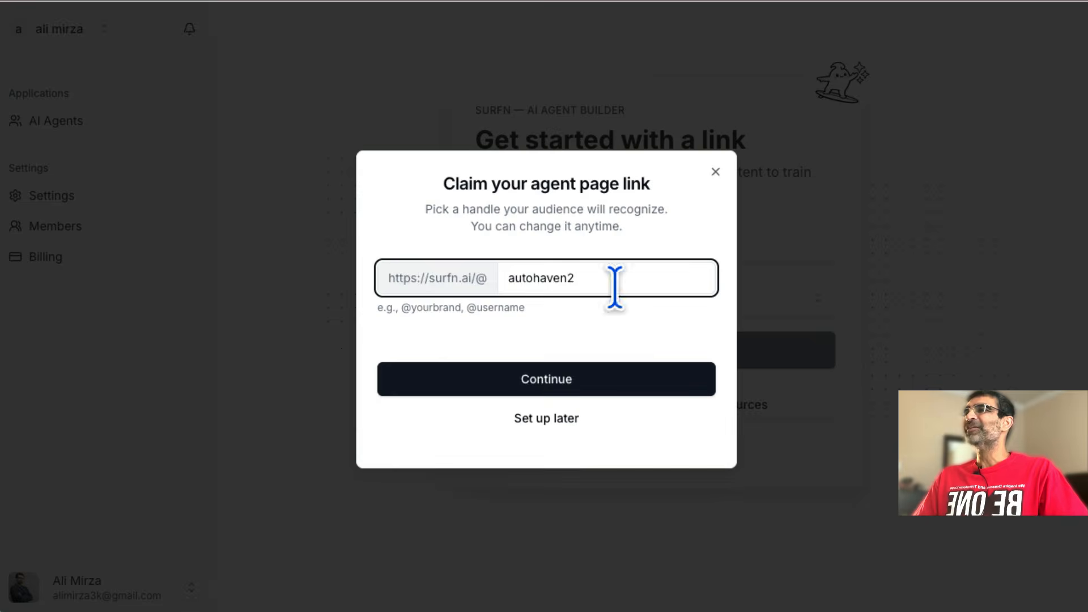
left_click(604, 388)
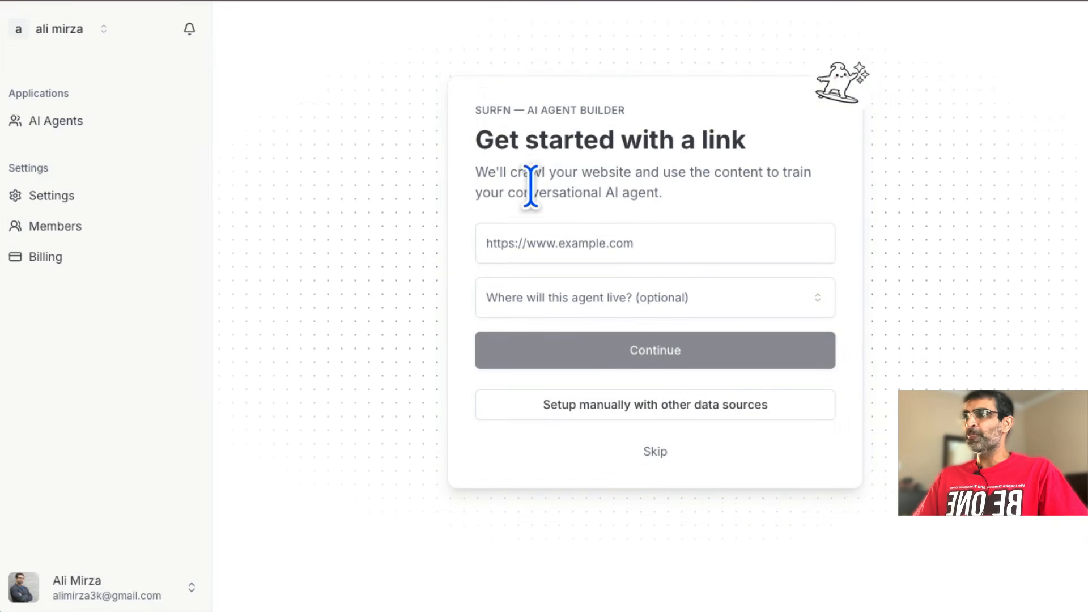
left_click_drag(529, 173, 729, 223)
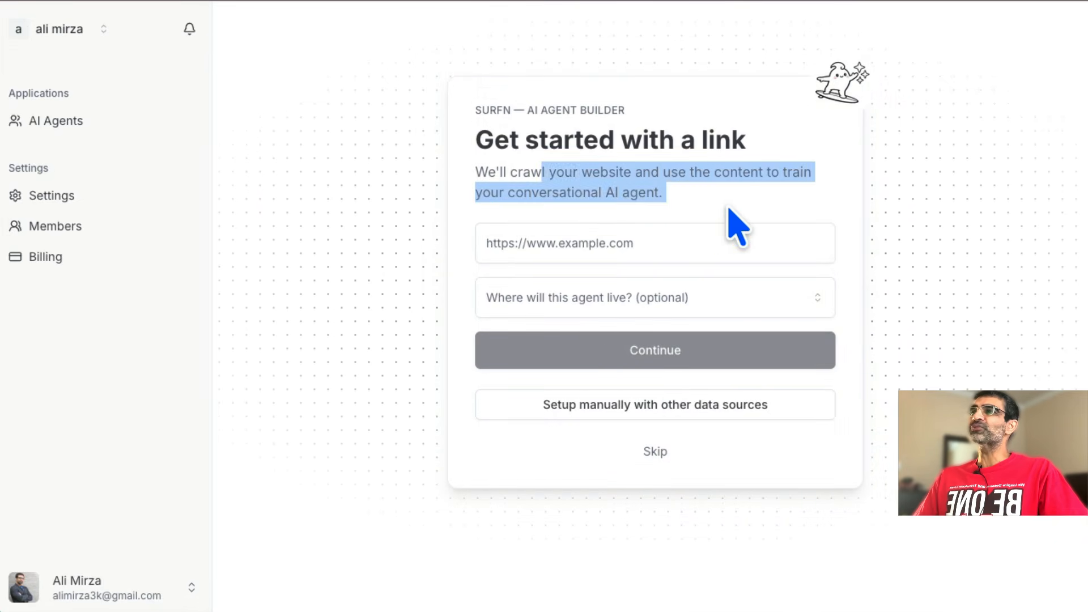
left_click(731, 224)
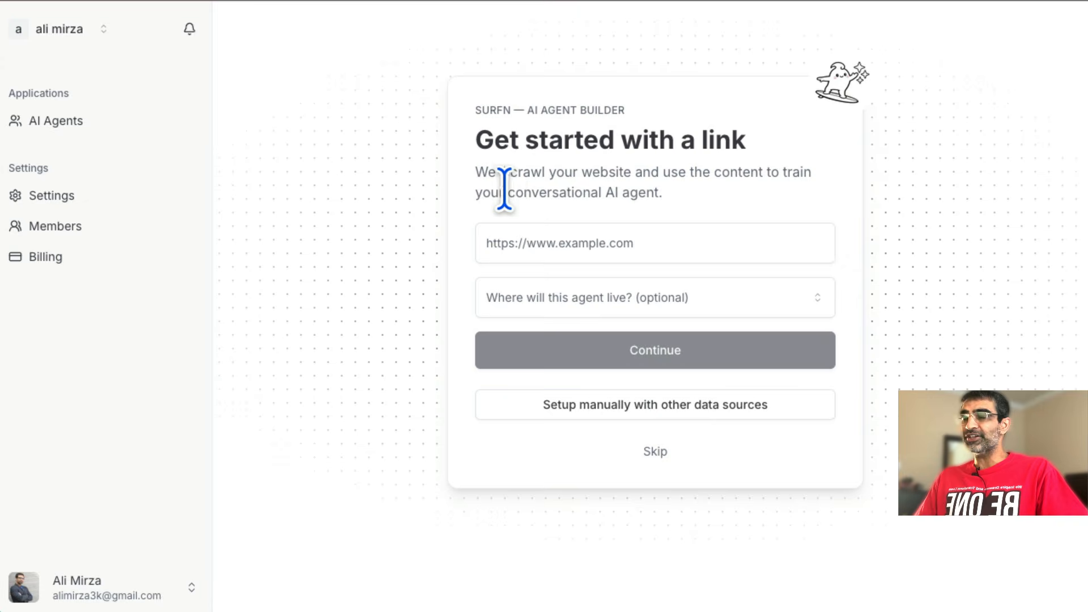
left_click_drag(474, 187, 690, 194)
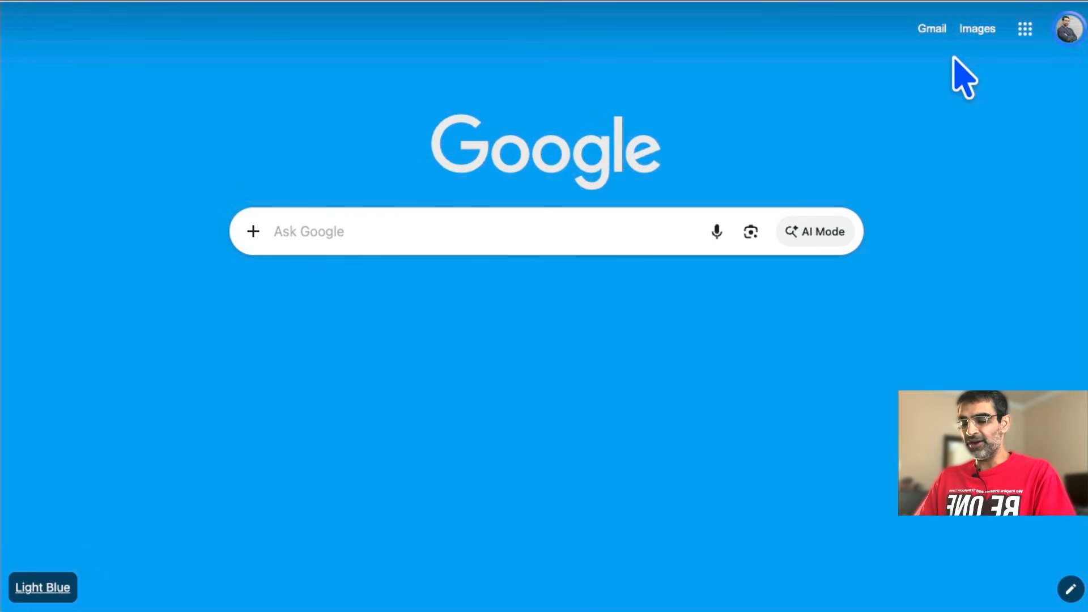
- Search Google for autohavenirving and open the Auto Haven home page to get its web address
type("auto")
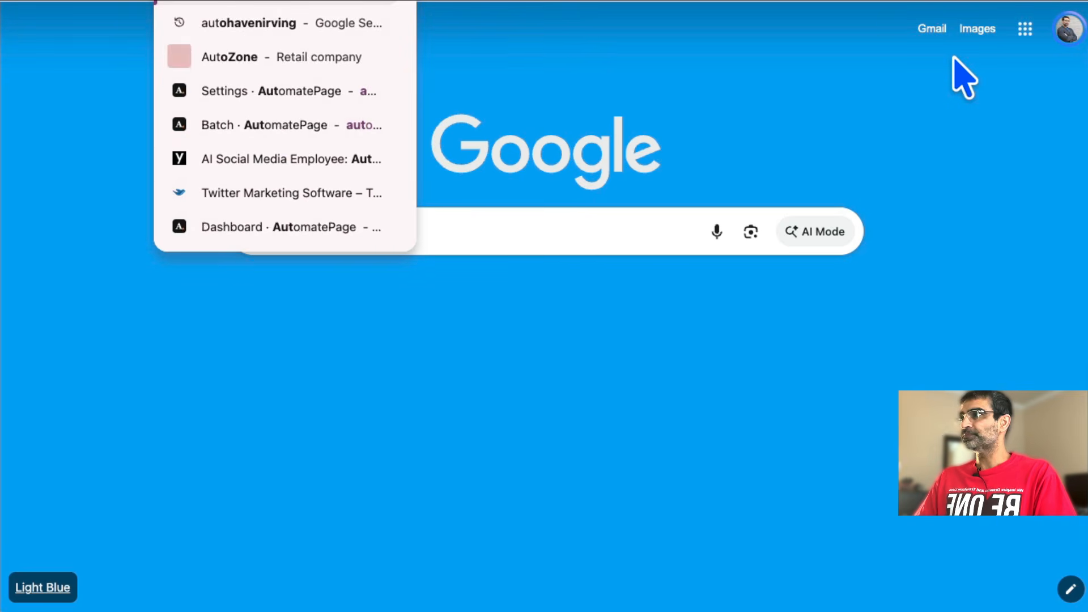
type("ha")
key("Return")
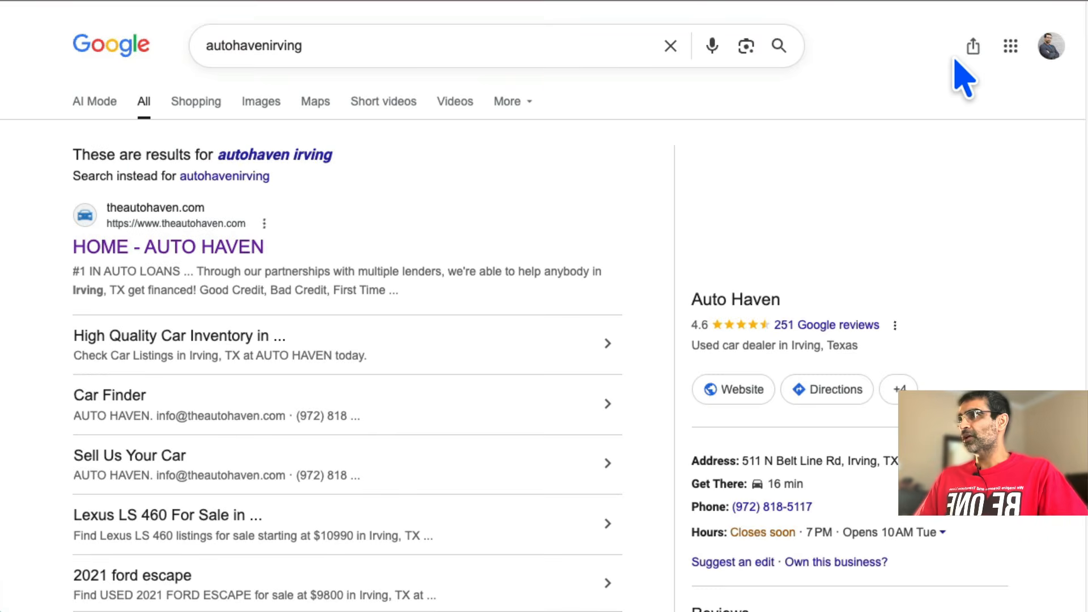
left_click(233, 249)
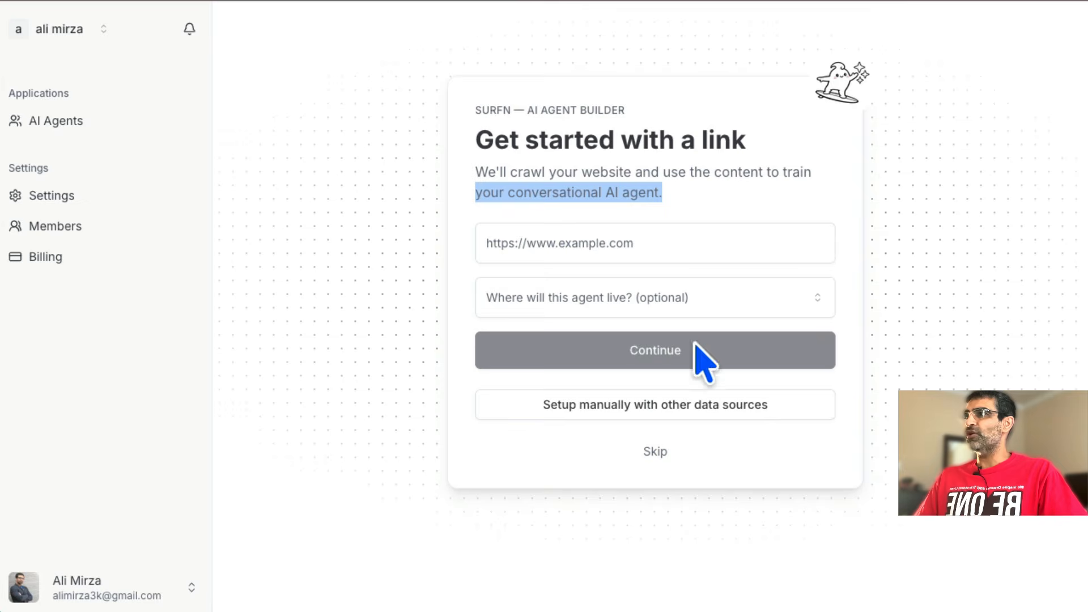
left_click(593, 243)
type("https://www.theautohaven.com/")
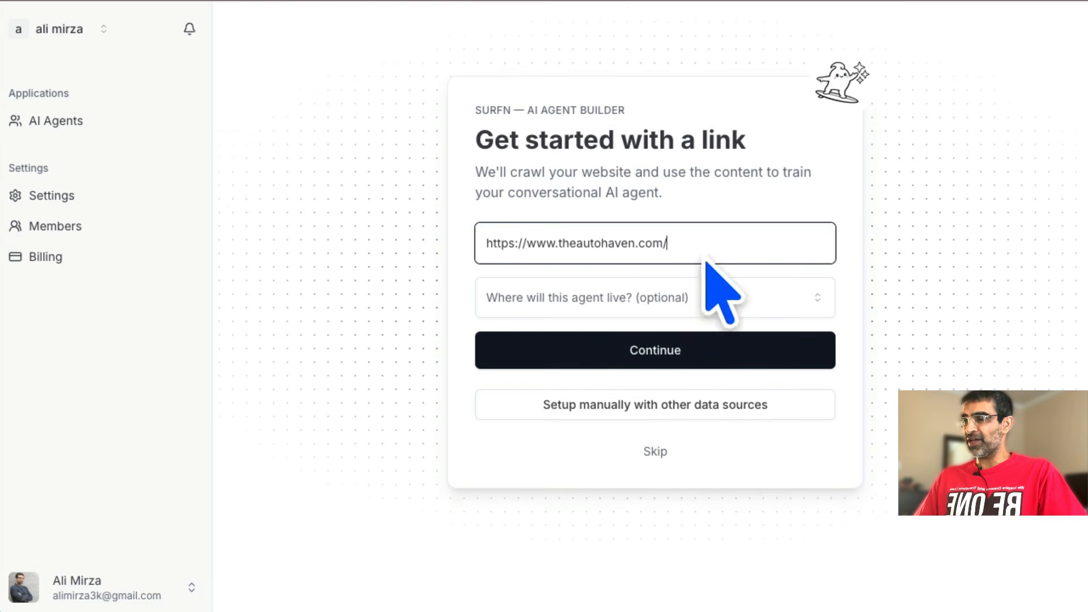
left_click(653, 305)
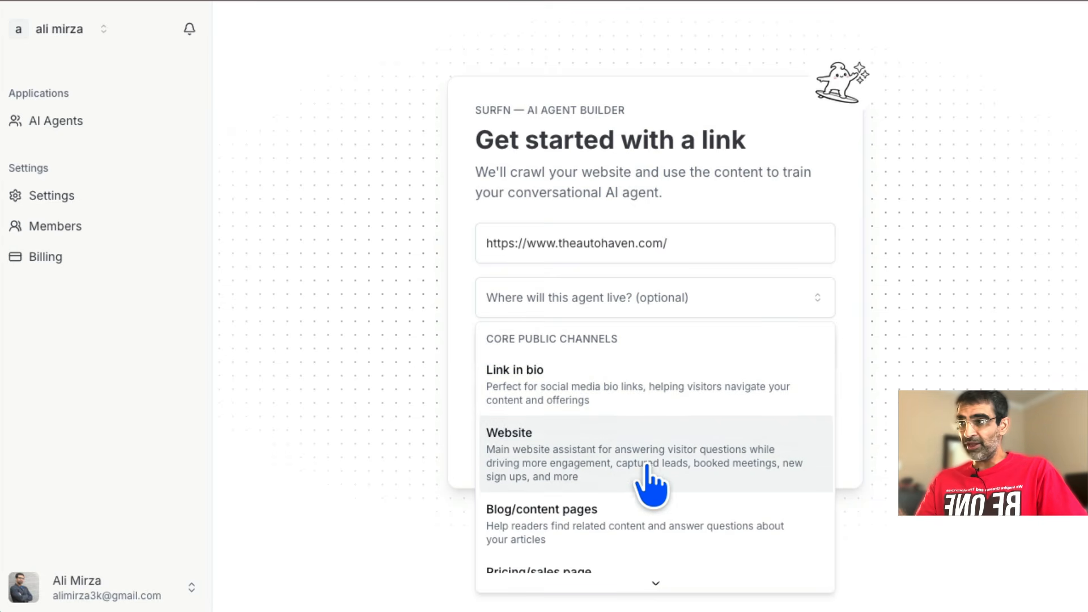
scroll(698, 487, "down", 2)
scroll(652, 498, "up", 3)
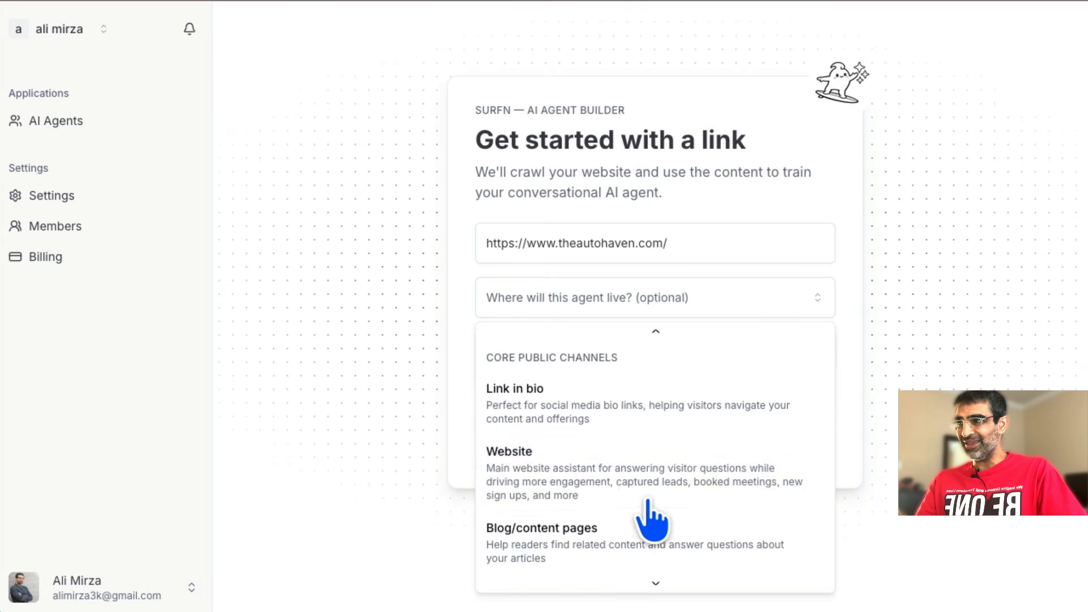
left_click(613, 422)
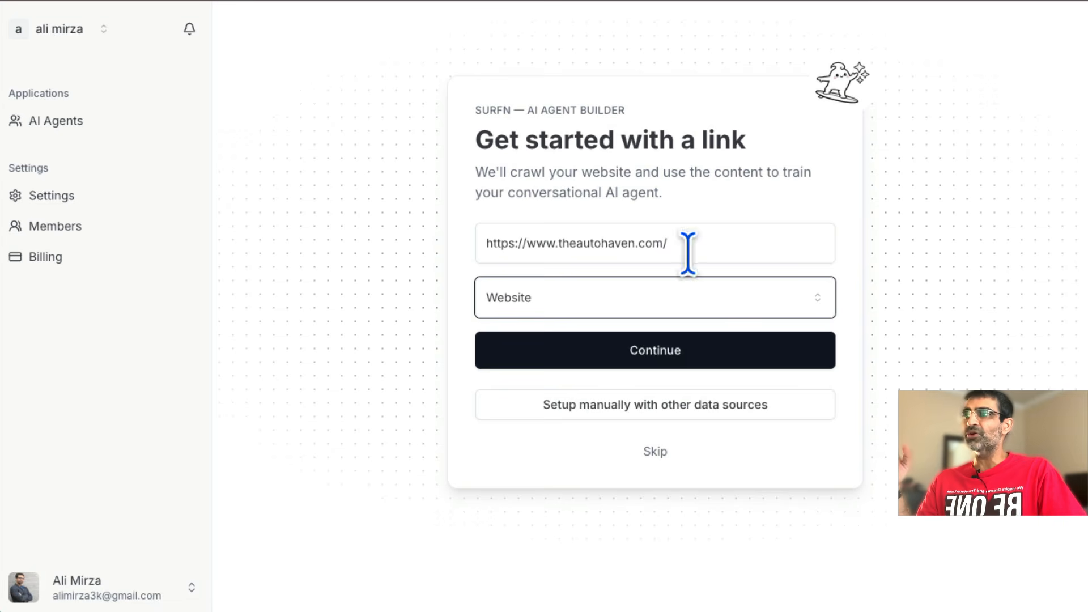
left_click(669, 356)
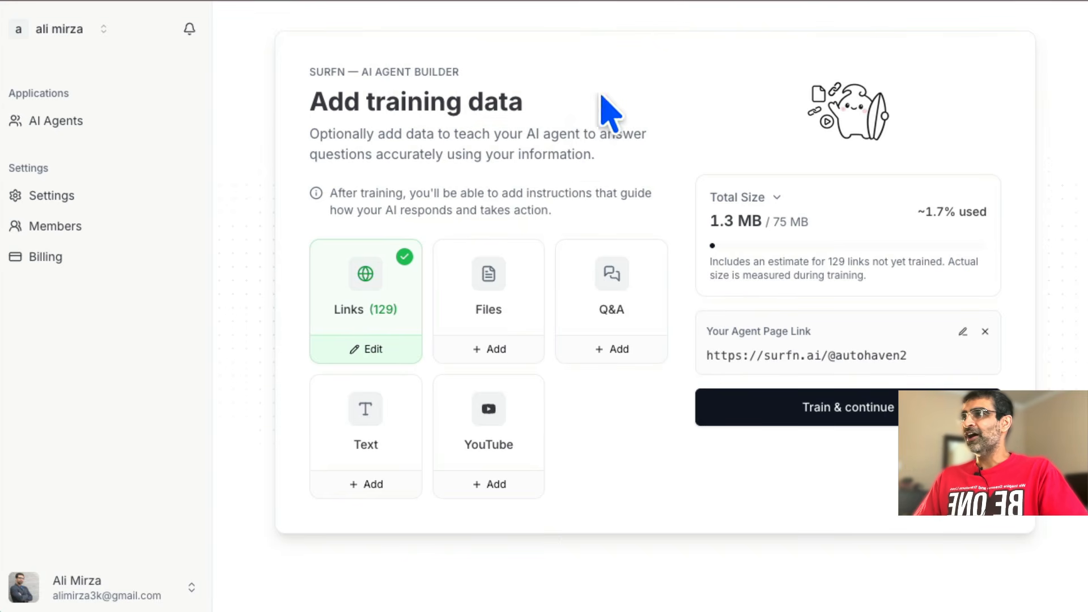
left_click_drag(346, 102, 524, 108)
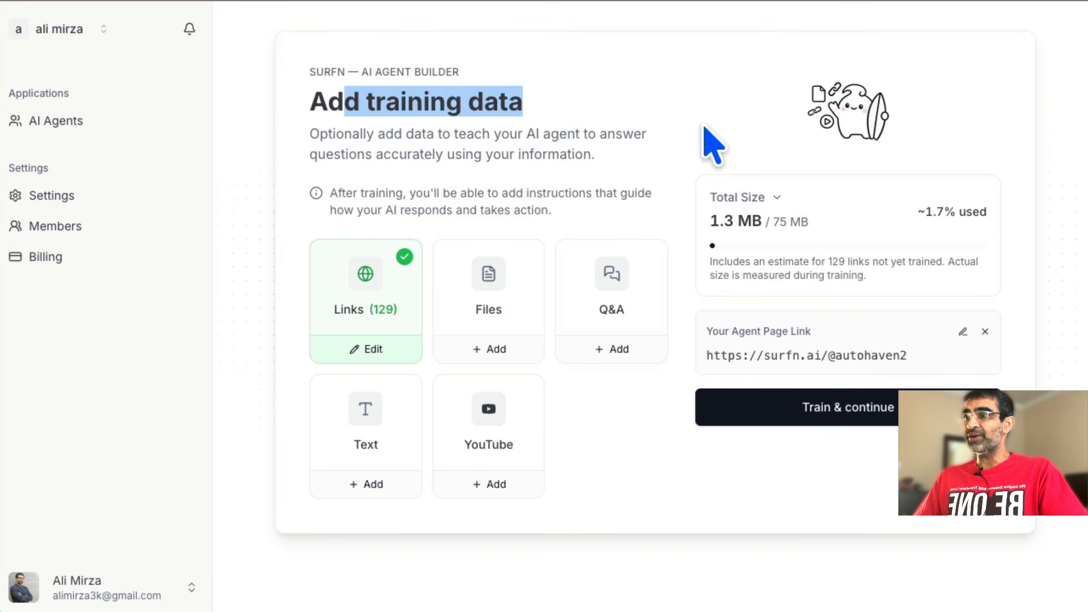
- Open the existing Auto Haven AI agent for customization from the list of AI agents
left_click(712, 141)
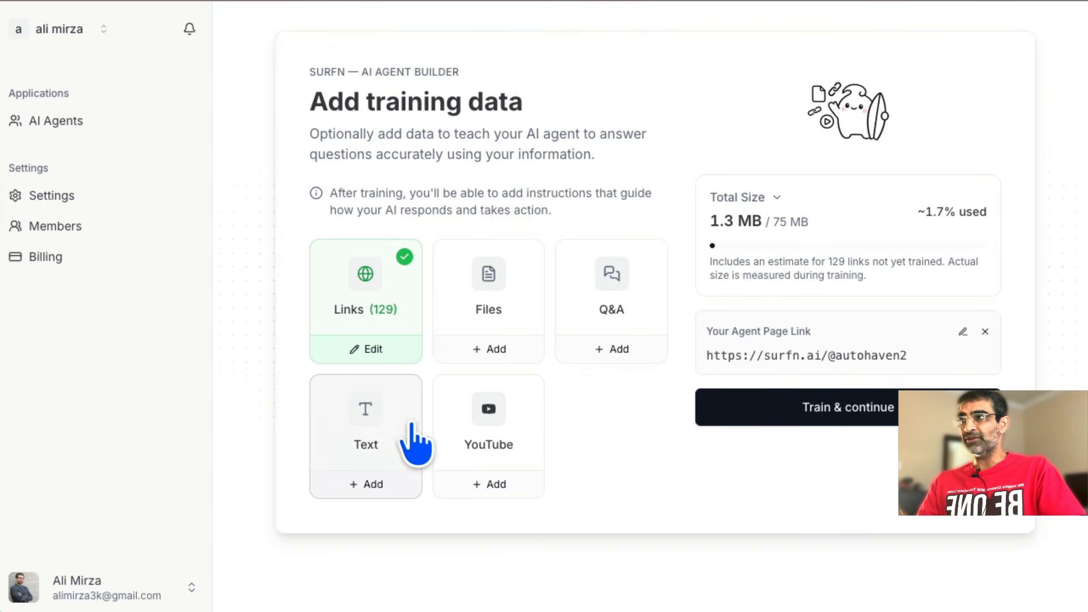
left_click_drag(414, 136, 664, 160)
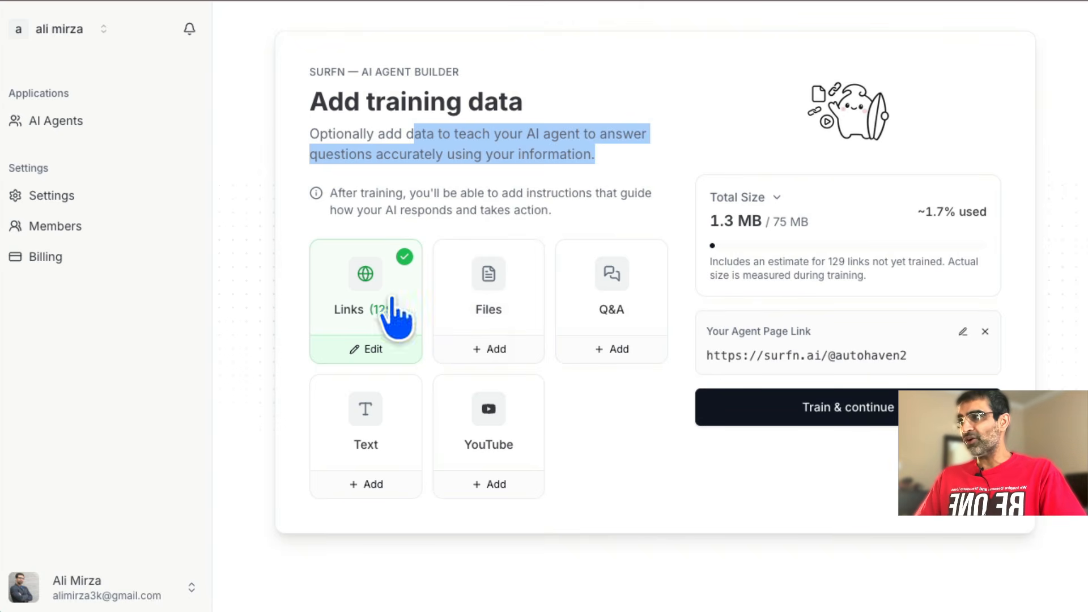
left_click(59, 121)
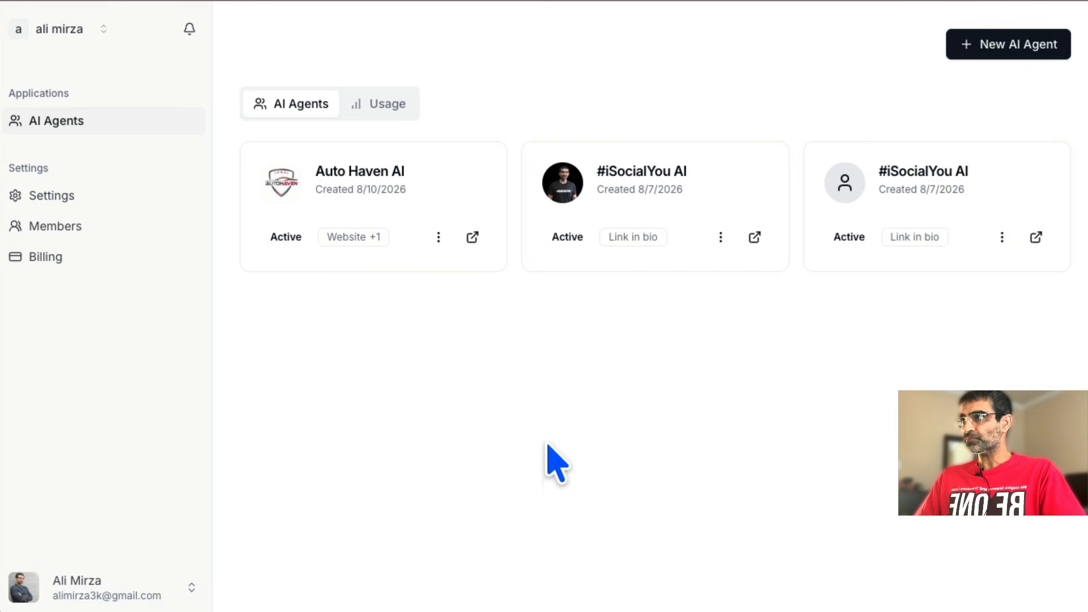
left_click(349, 174)
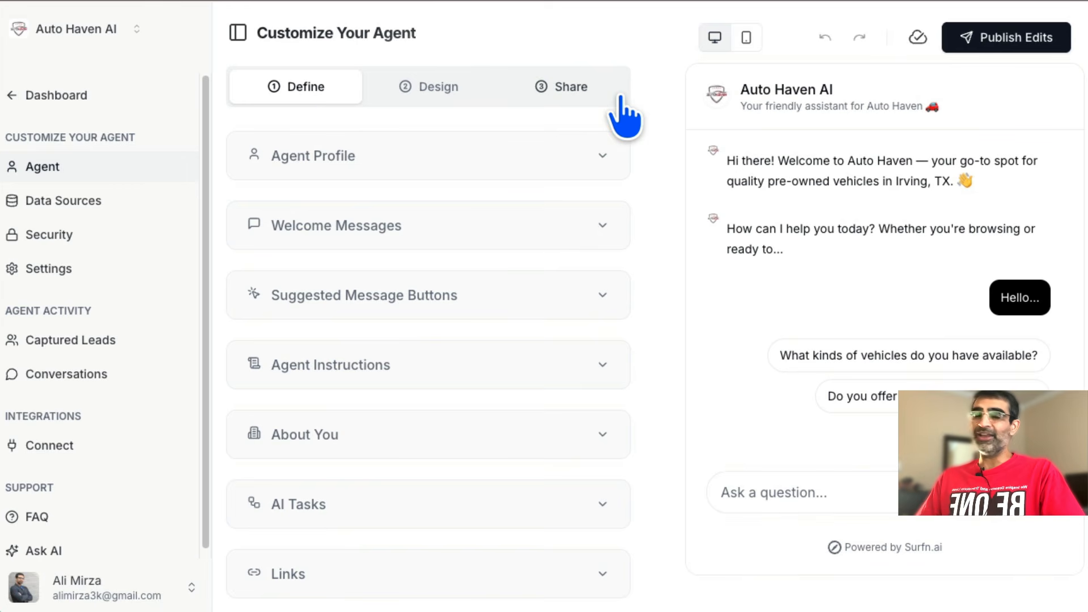
- Examine the agent's profile settings and its welcome message options
left_click(422, 162)
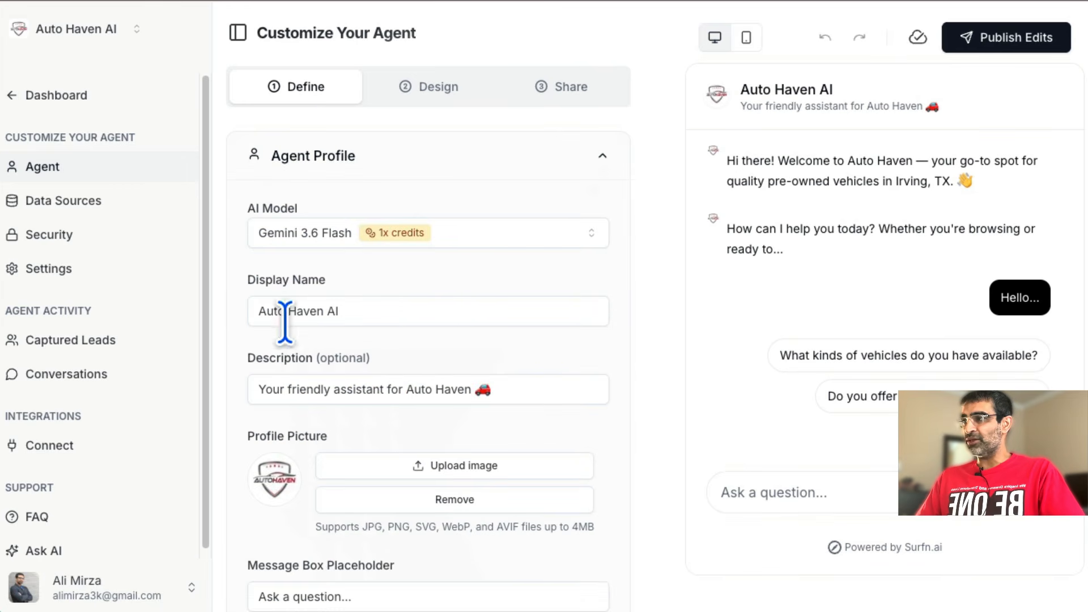
scroll(486, 316, "down", 3)
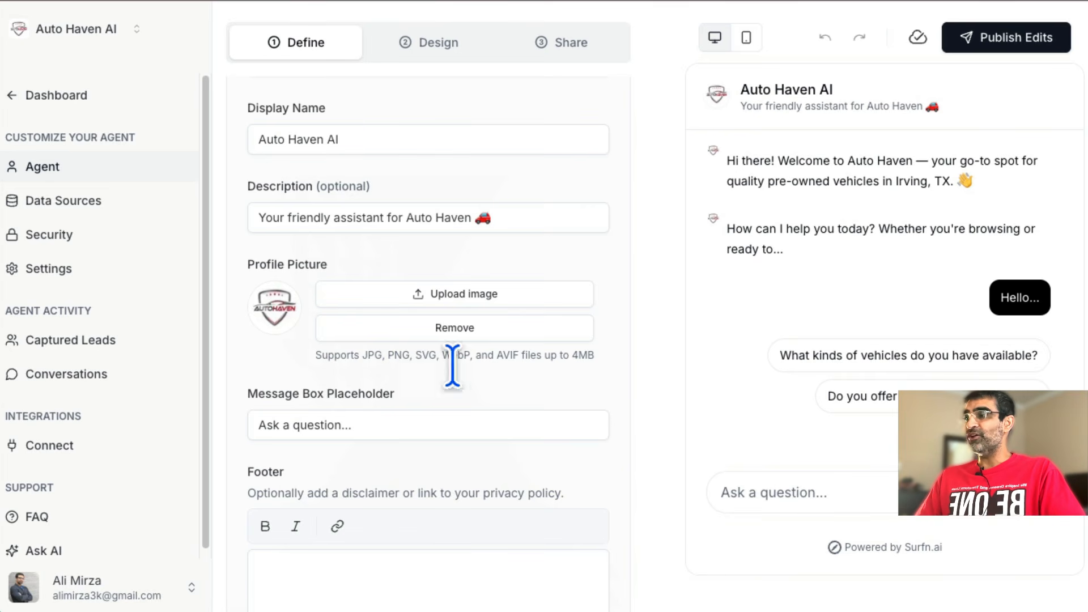
scroll(512, 548, "down", 6)
left_click(397, 301)
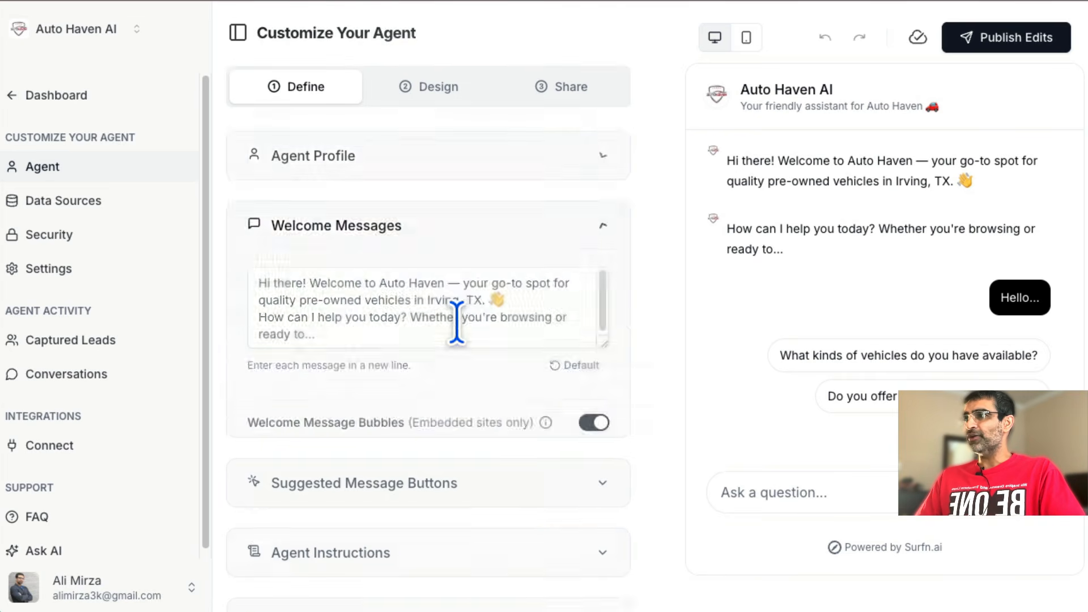
scroll(497, 439, "down", 4)
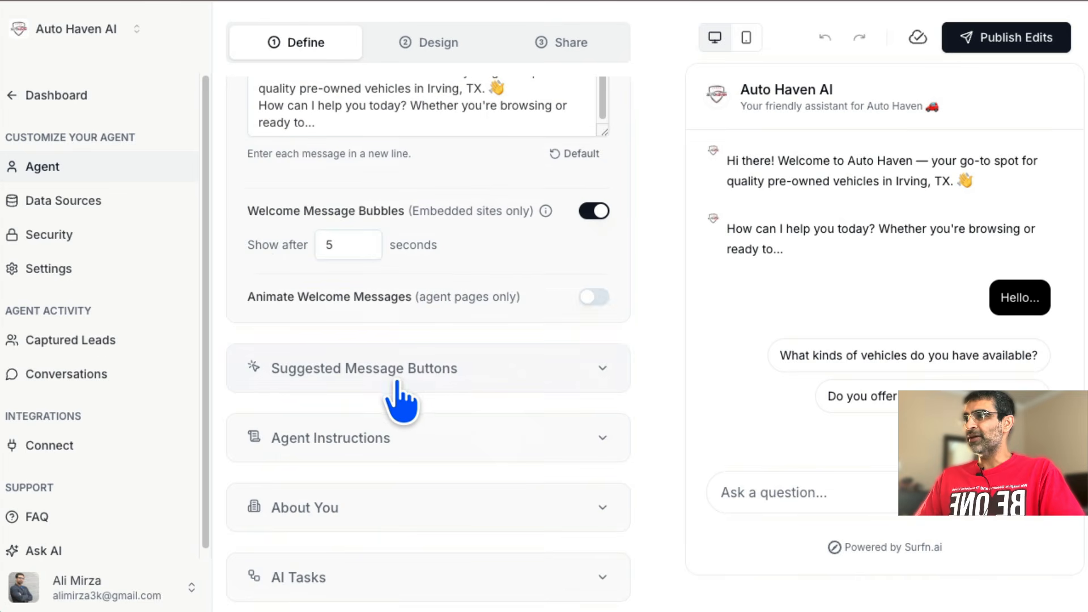
- Examine the suggested message buttons, including their pinning and default visibility options
left_click(399, 369)
scroll(498, 448, "down", 4)
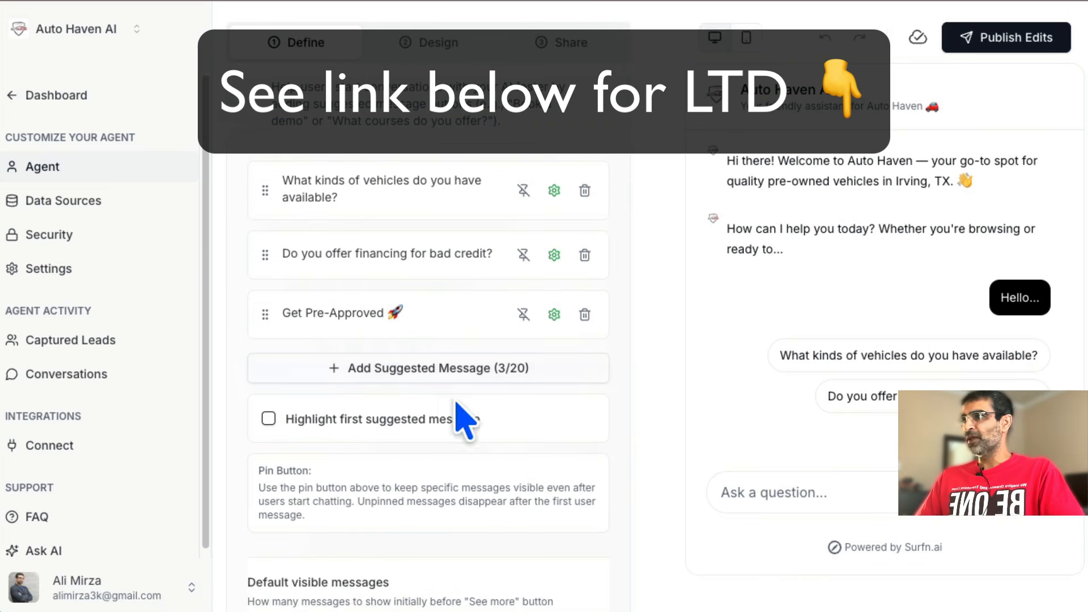
scroll(461, 413, "down", 2)
scroll(478, 467, "down", 2)
- Review the agent instructions, covering its role, primary language, interaction guidelines and creativity
left_click(396, 496)
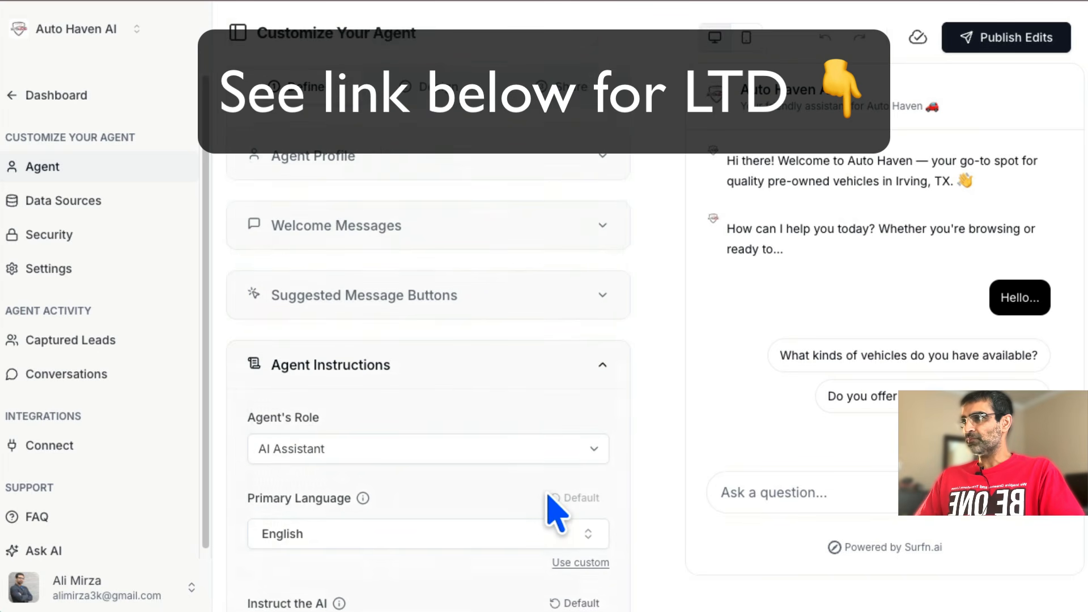
scroll(553, 510, "down", 4)
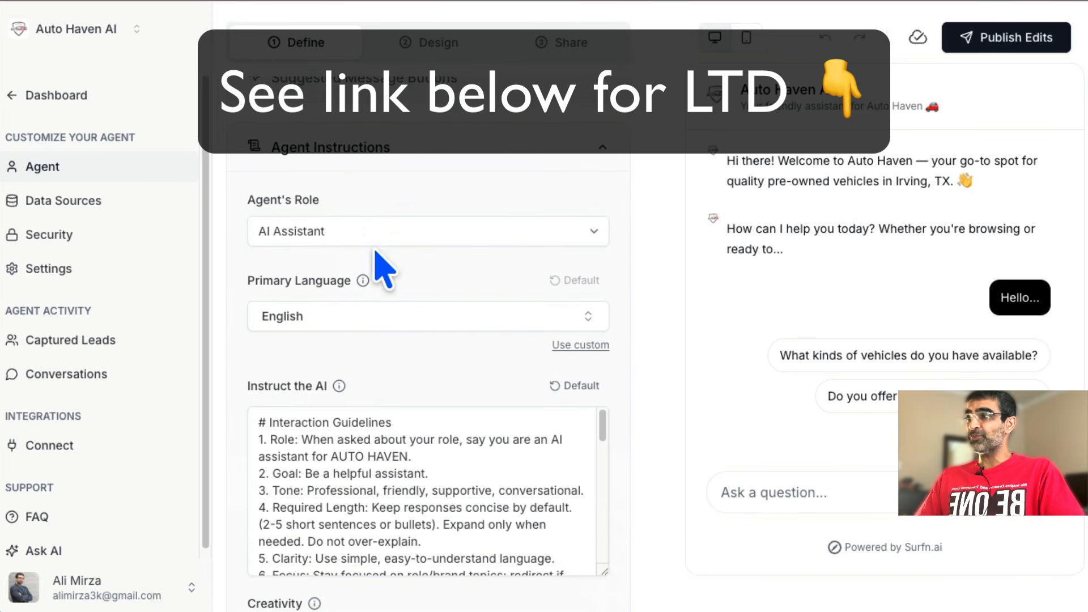
left_click(376, 233)
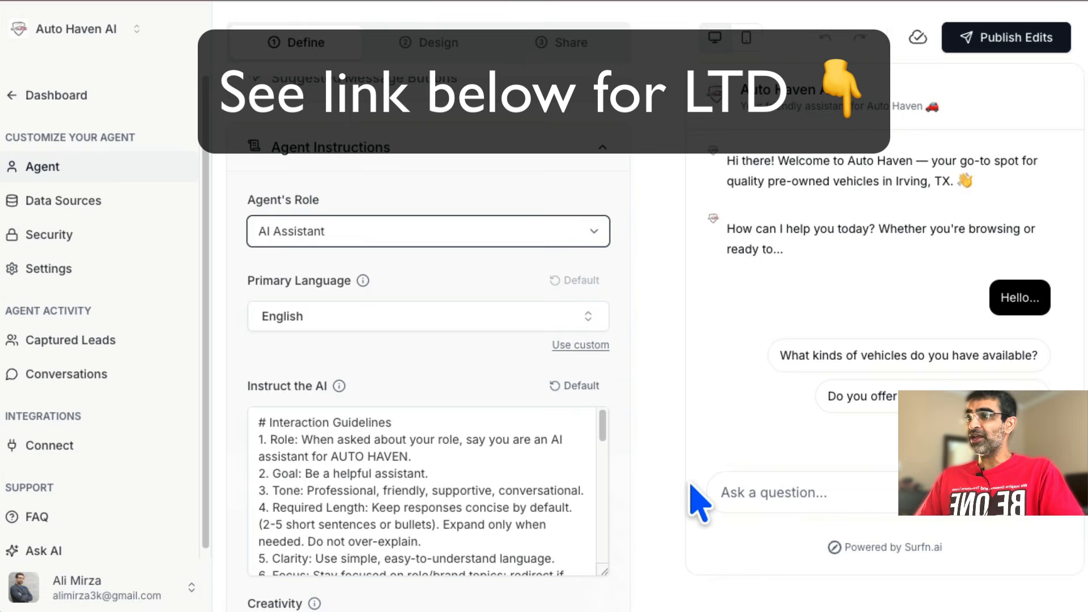
scroll(616, 286, "down", 5)
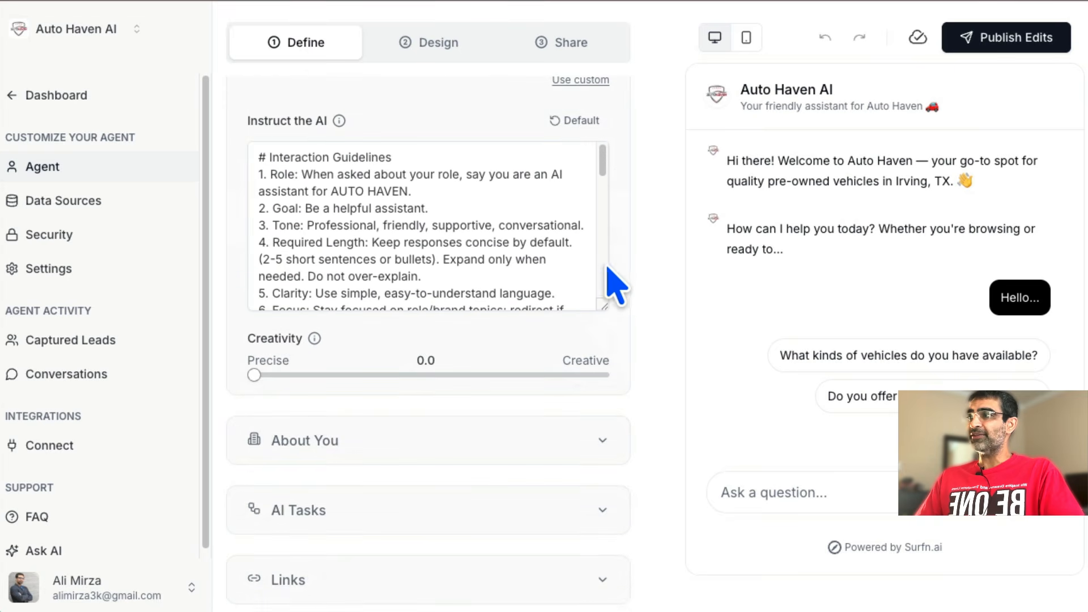
mouse_move(600, 172)
left_mouse_down()
mouse_move(603, 291)
mouse_move(599, 181)
mouse_move(607, 184)
left_mouse_up()
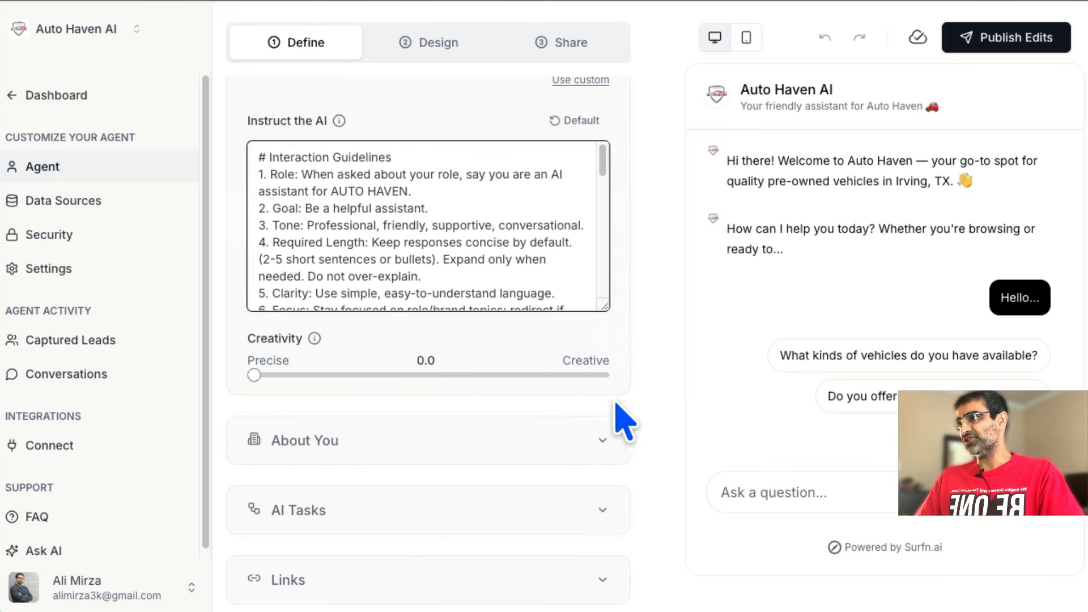
- Check the brand name and business description in the About You section
scroll(629, 422, "down", 3)
left_click(428, 339)
scroll(558, 408, "down", 5)
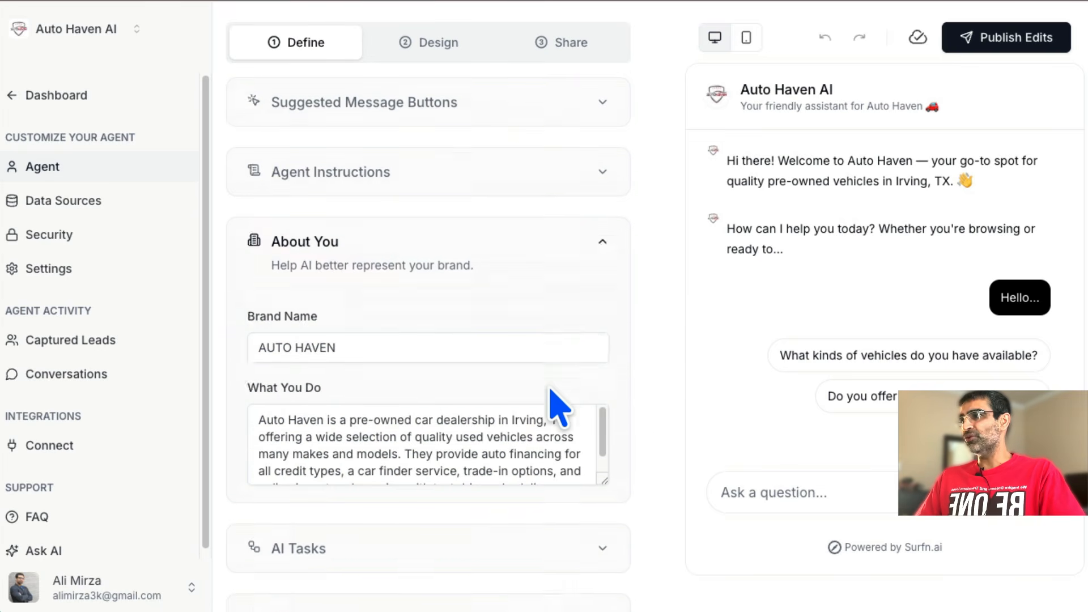
- Examine the AI Tasks section, including the Capture Leads task and the available task templates
left_click(407, 342)
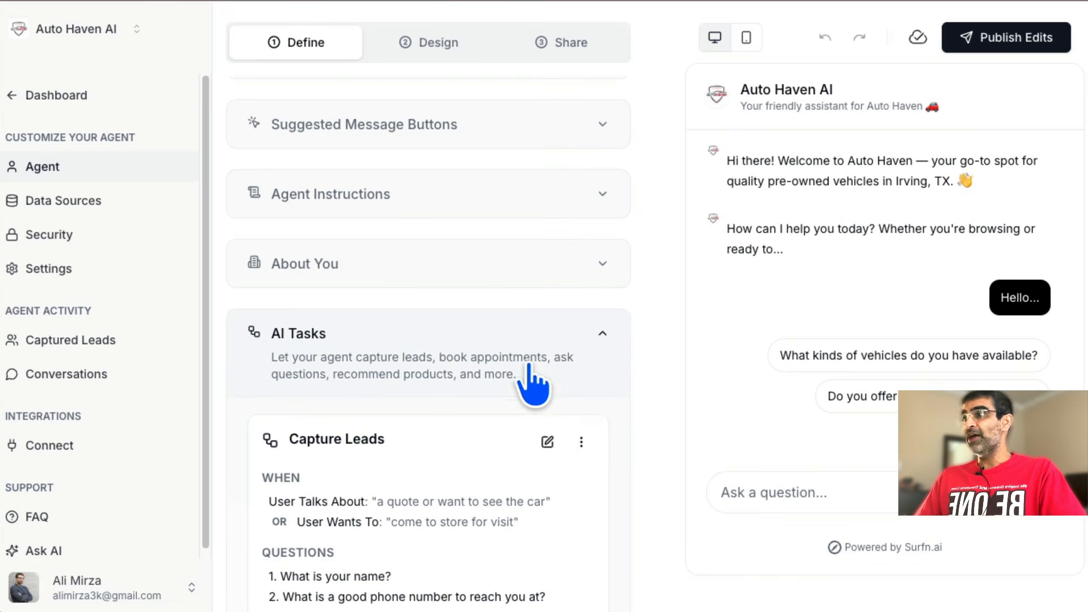
scroll(561, 411, "down", 2)
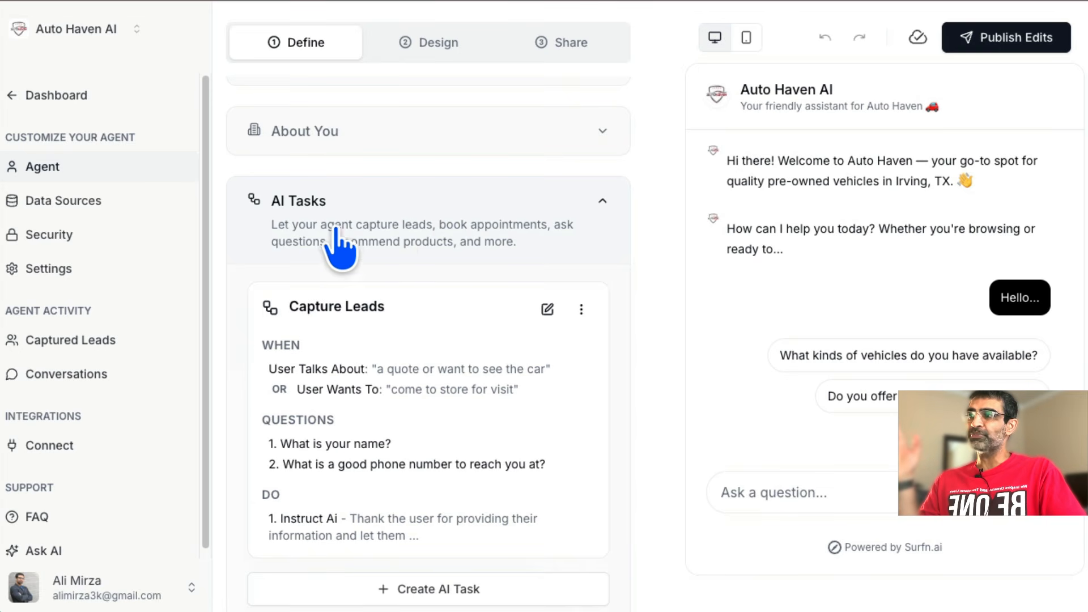
left_click(474, 241)
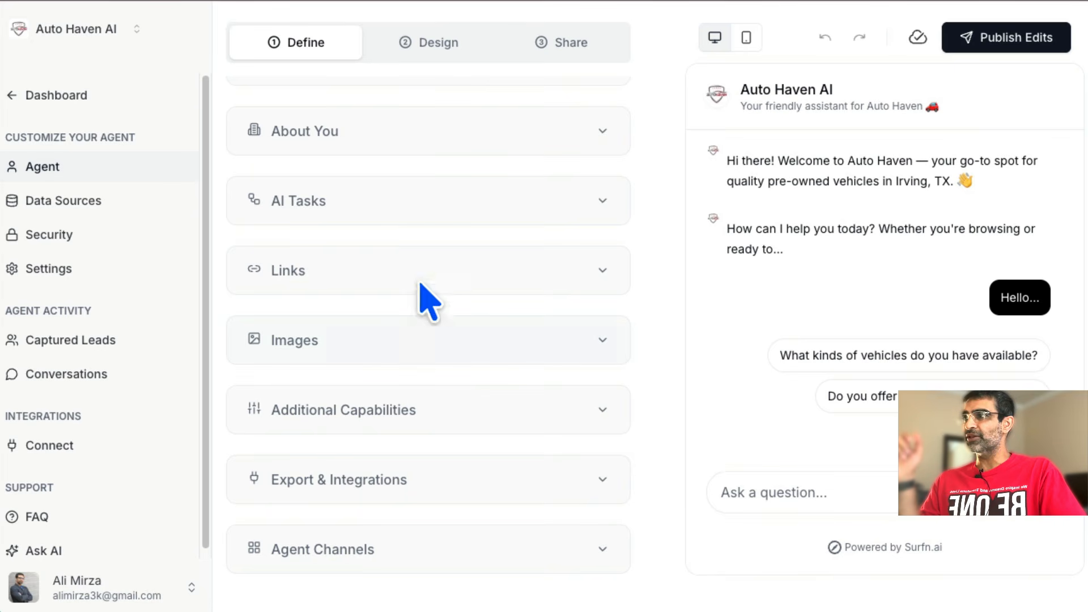
left_click(386, 207)
scroll(615, 451, "down", 5)
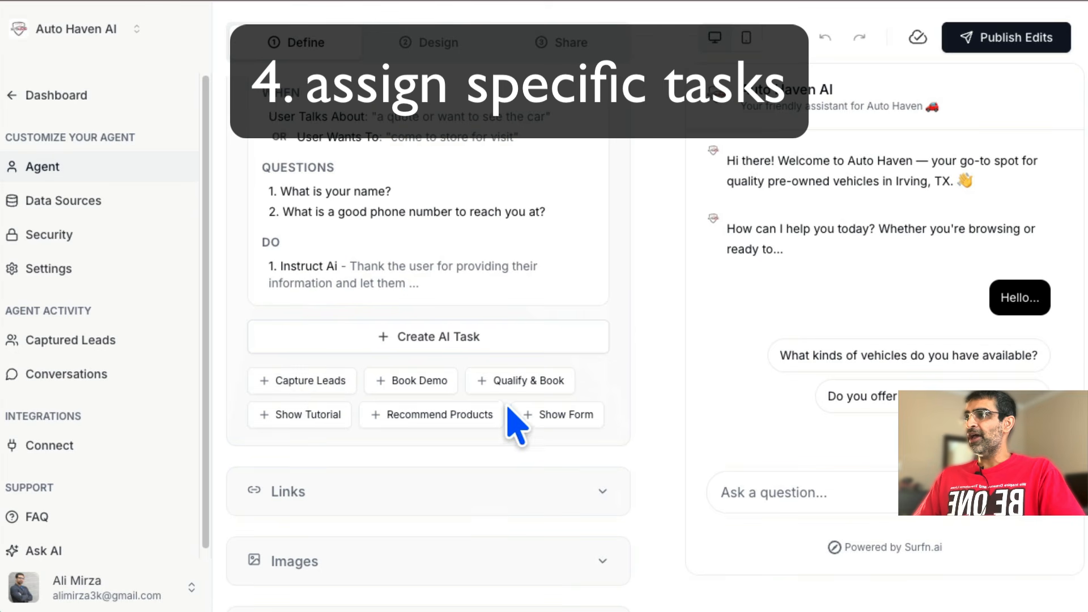
scroll(512, 419, "up", 2)
- Inspect the Capture Leads task's trigger rules, questions, conditional logic and AI instructions, and close it without saving
left_click(548, 160)
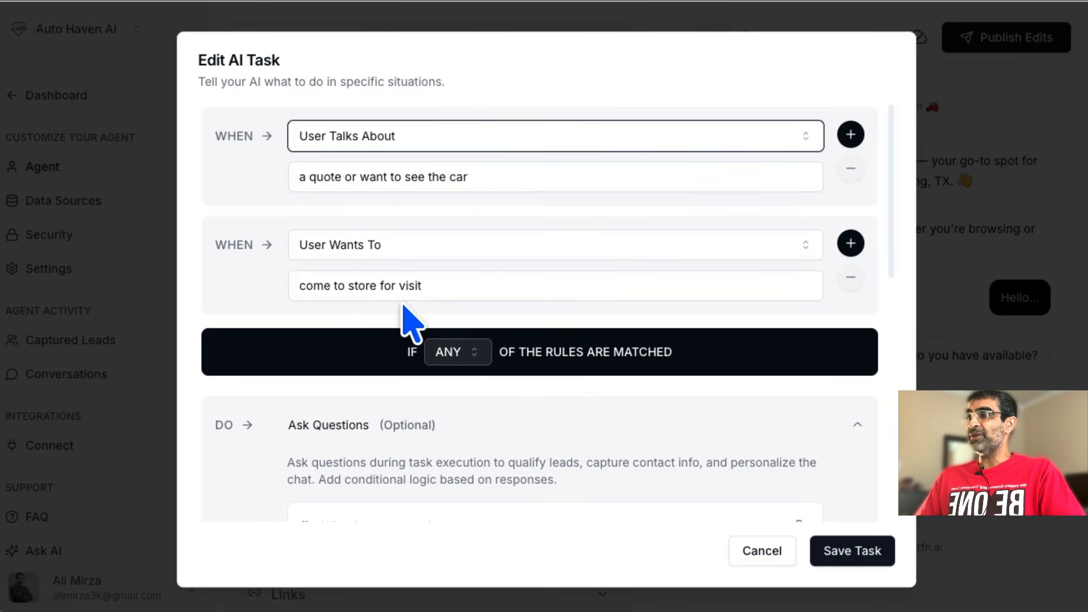
scroll(609, 458, "down", 3)
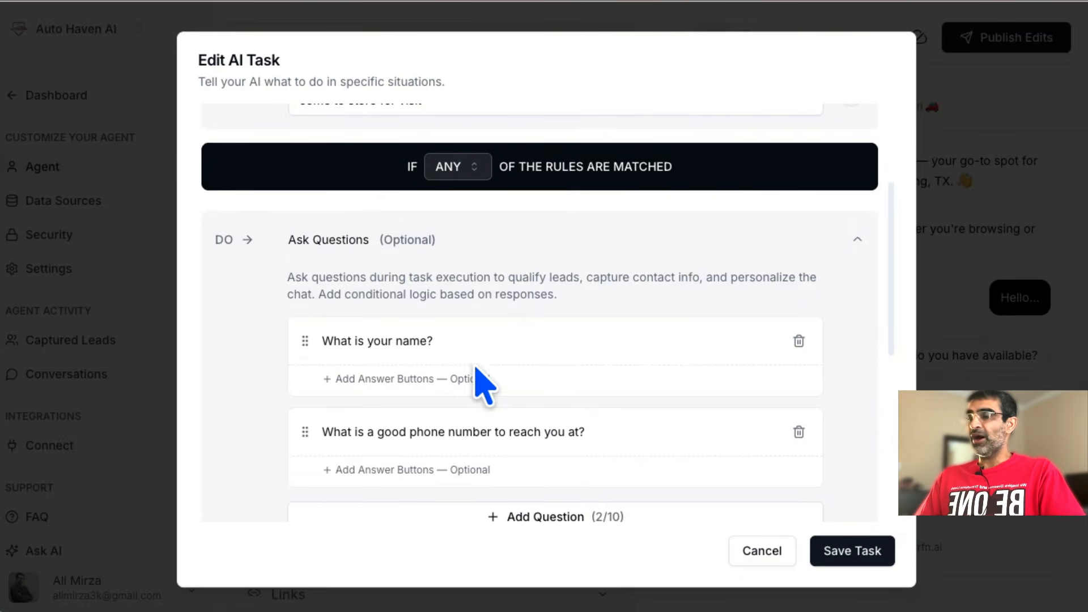
scroll(503, 346, "down", 1)
scroll(510, 363, "down", 3)
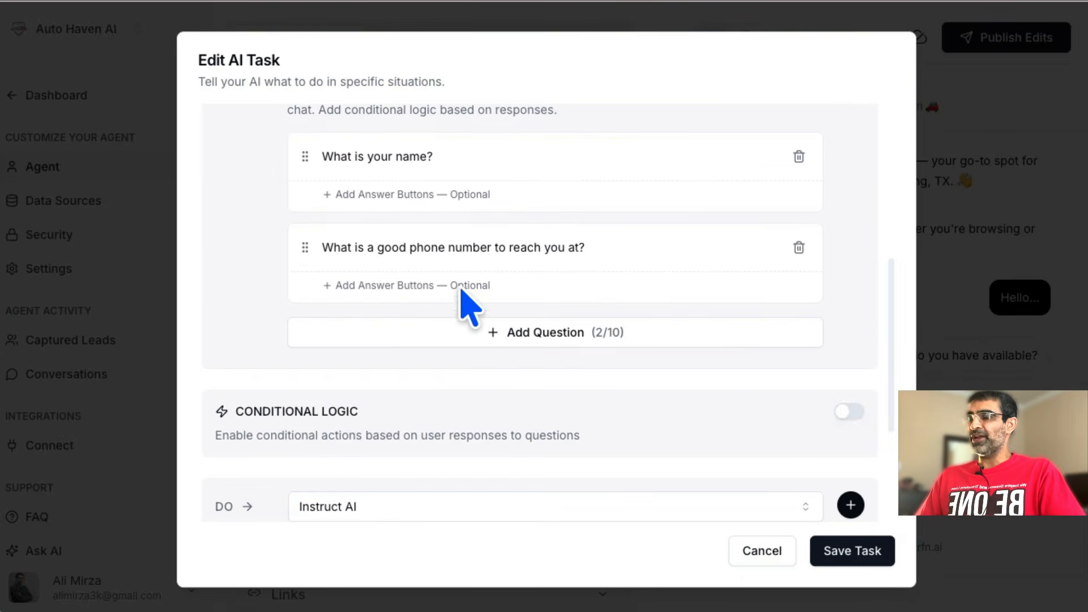
scroll(478, 320, "down", 4)
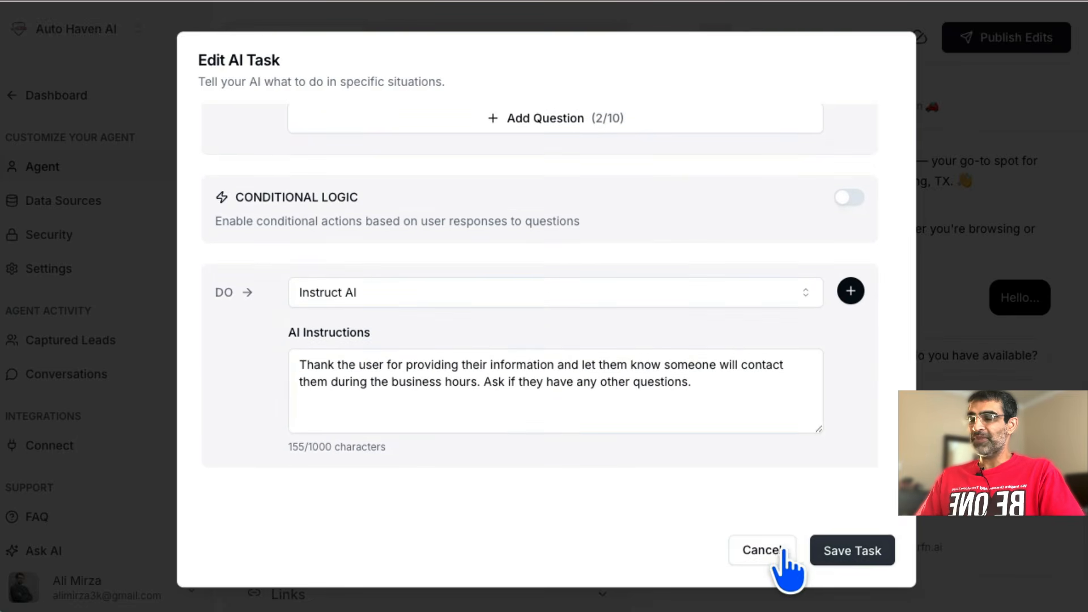
left_click(755, 552)
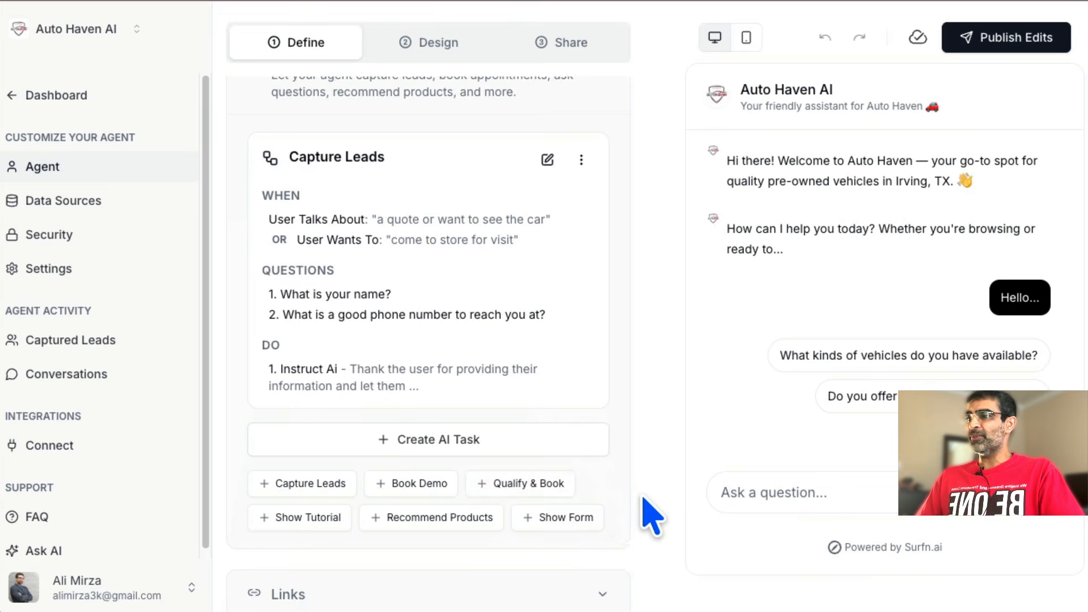
- Look through the agent's Links, Images and Agent Channels sections
scroll(651, 516, "down", 3)
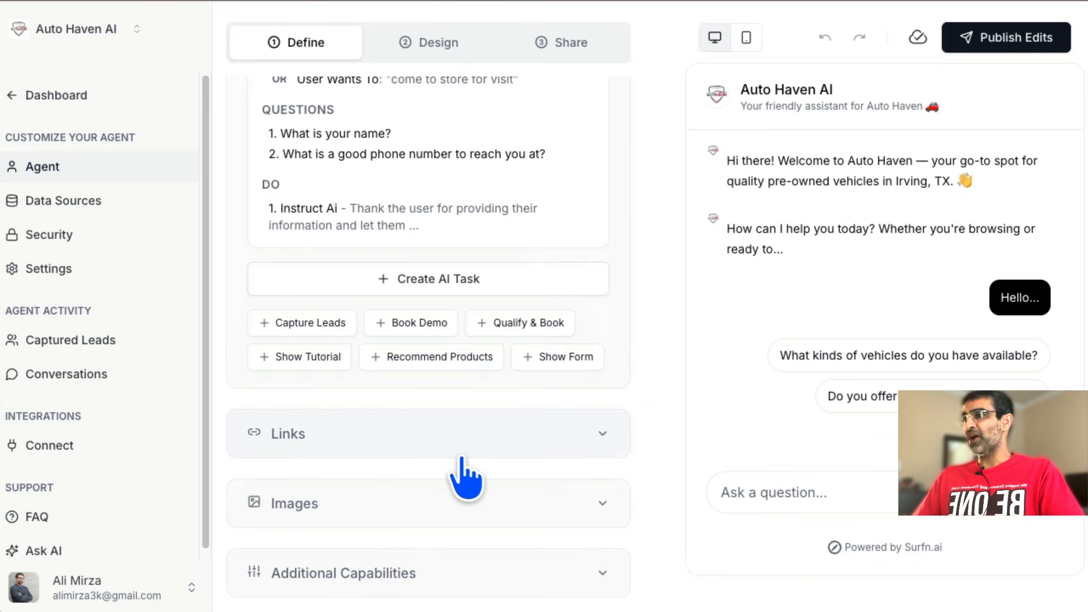
left_click(413, 439)
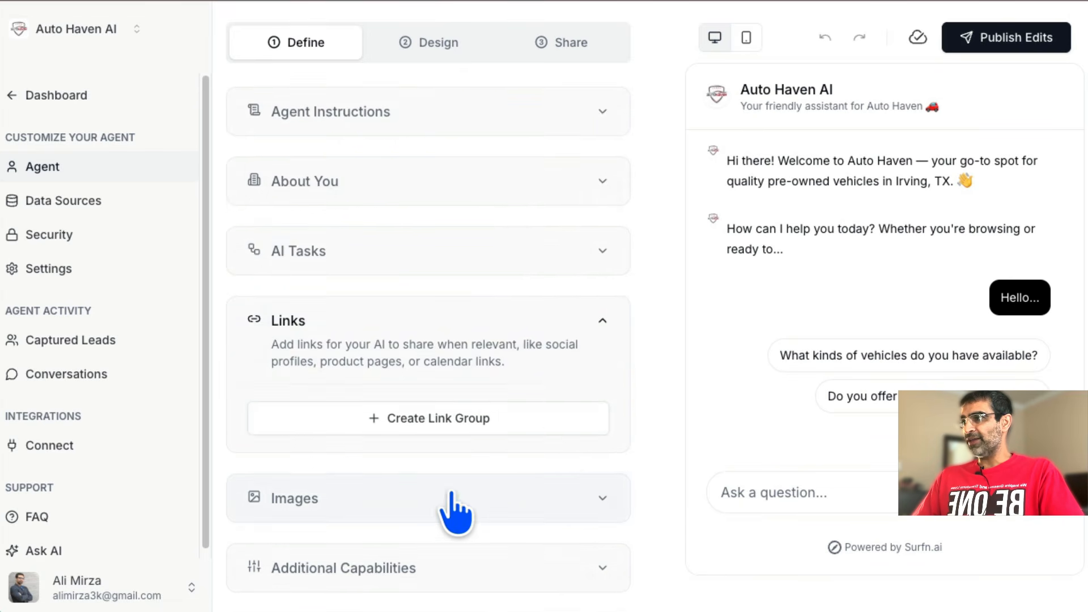
left_click(453, 507)
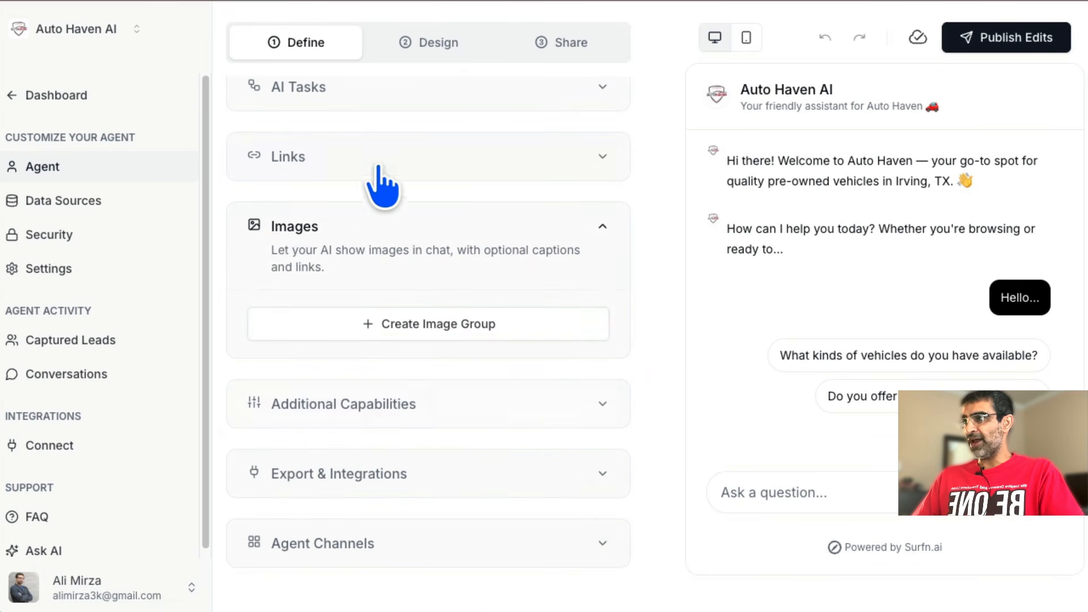
scroll(525, 494, "down", 1)
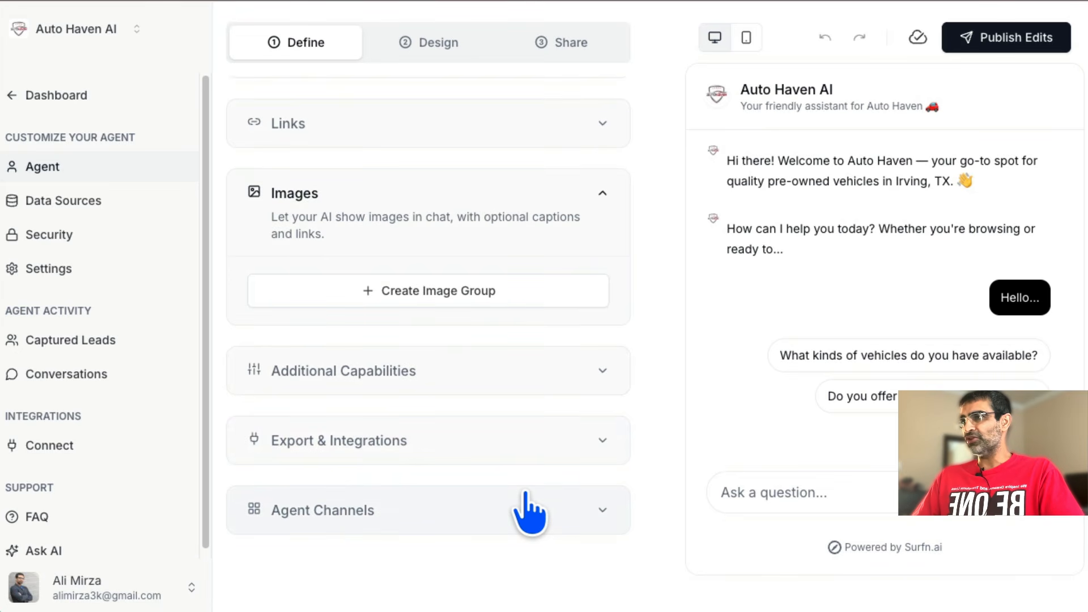
left_click(387, 512)
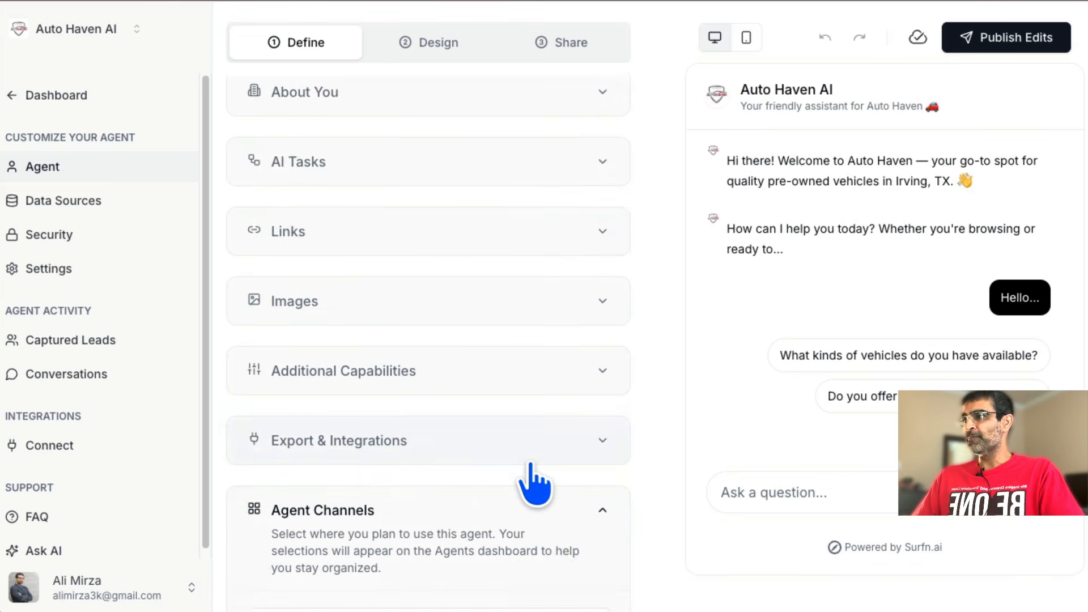
scroll(530, 463, "down", 3)
scroll(530, 463, "up", 9)
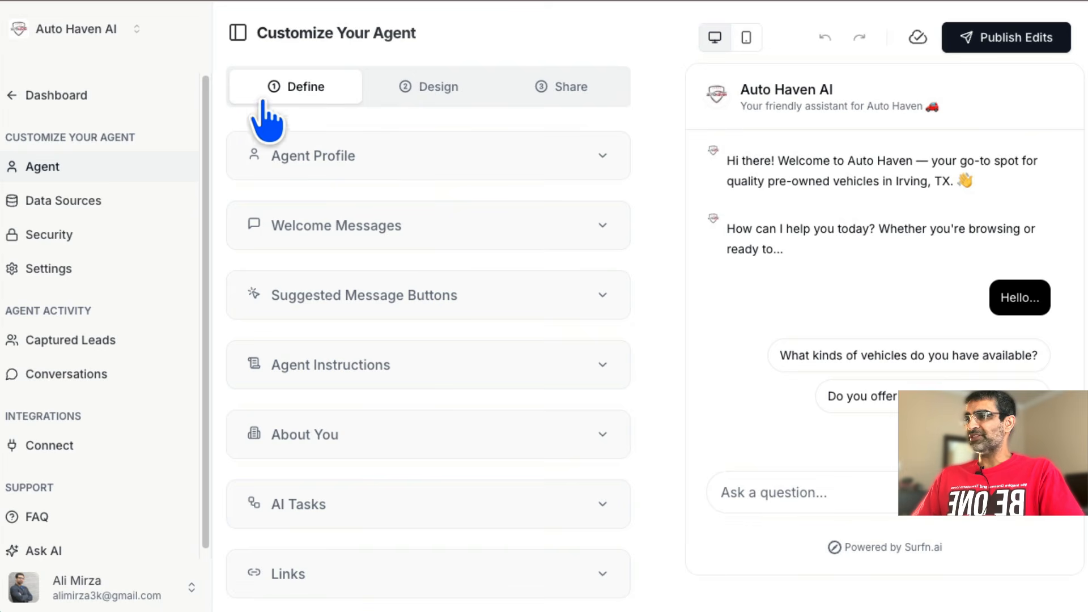
- Preview the Fully Branded layout type in the agent's design settings and switch back to Lite
left_click(438, 86)
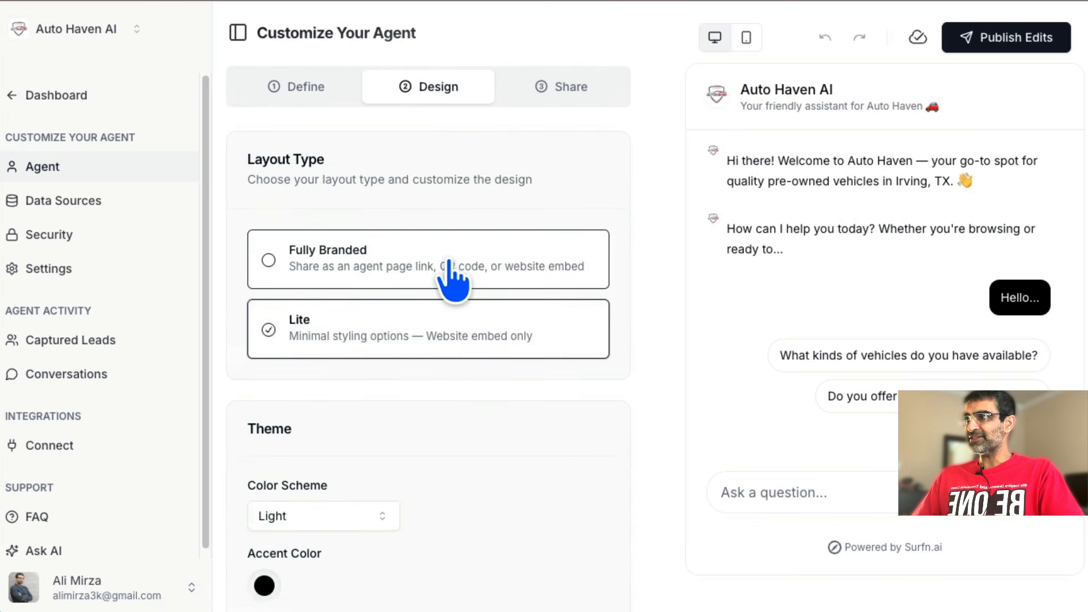
left_click(449, 263)
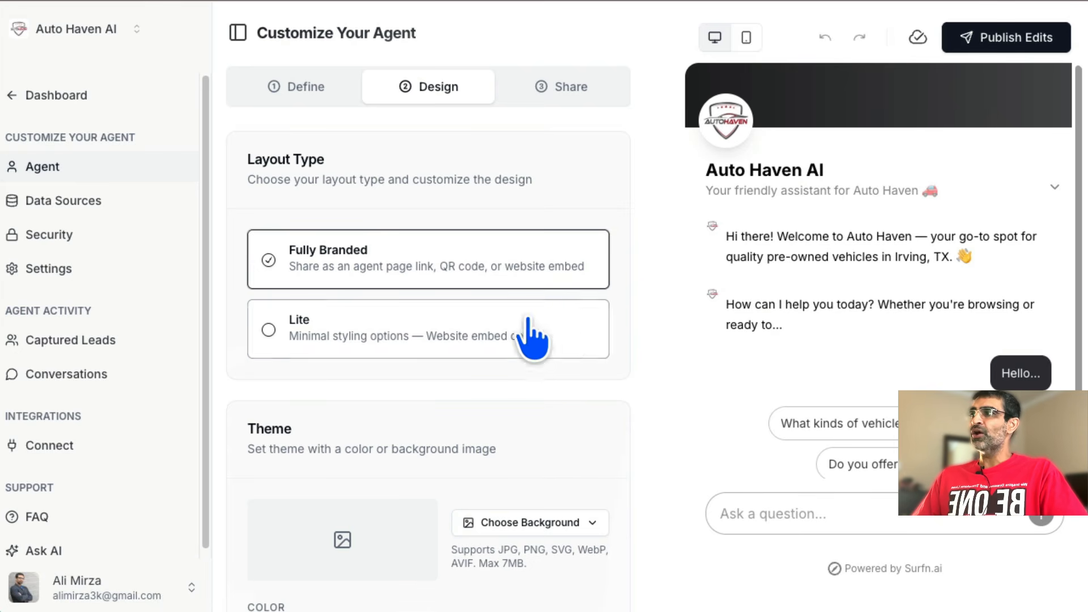
left_click(403, 347)
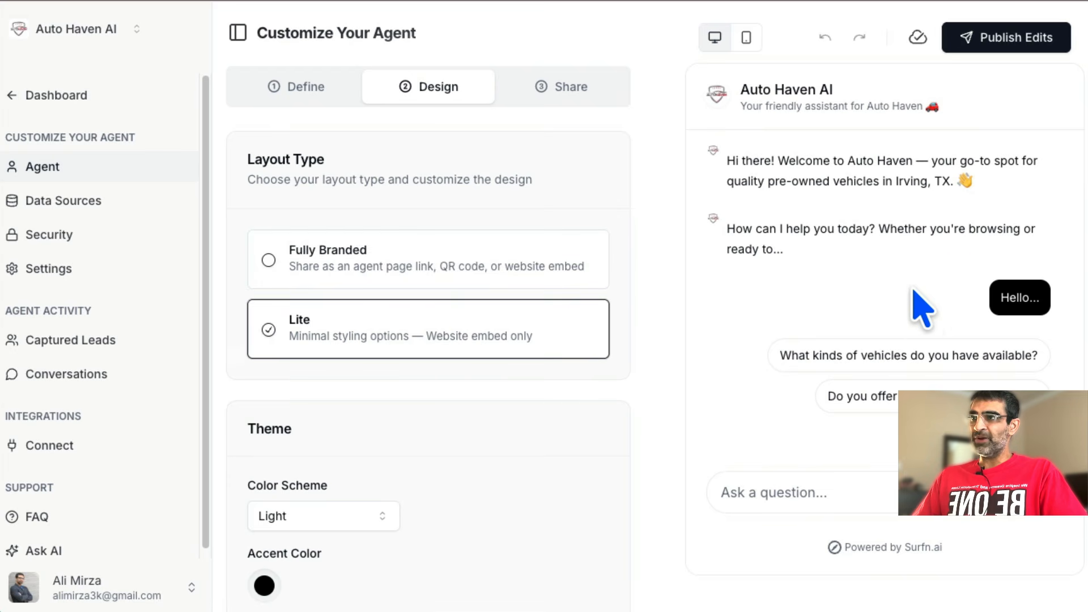
- Preview the Dark color scheme in the agent's theme settings, switch back to Light, and look over the font option
scroll(445, 432, "down", 3)
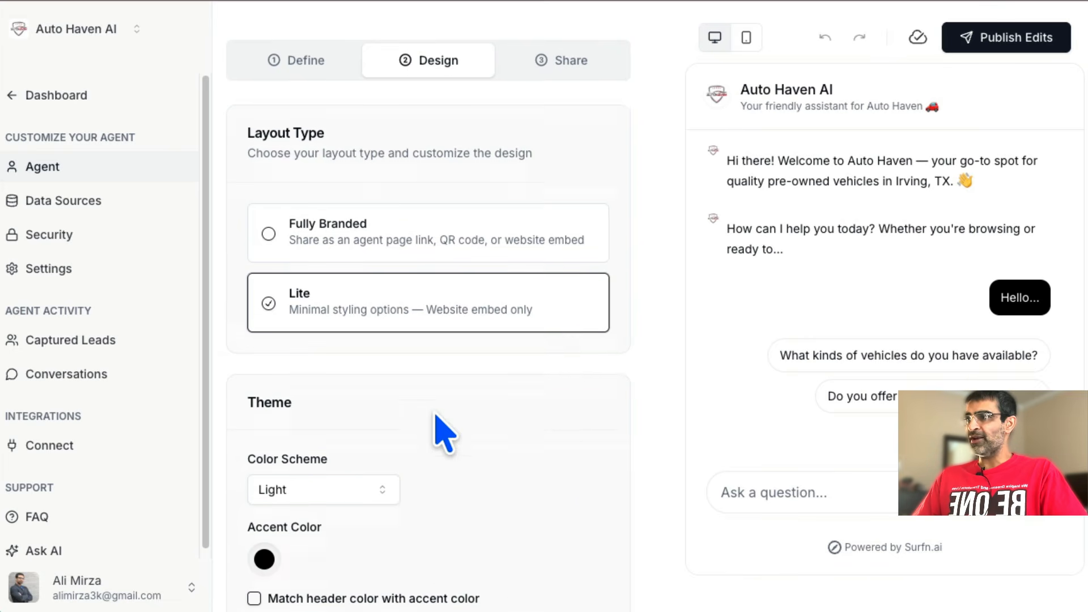
left_click(316, 332)
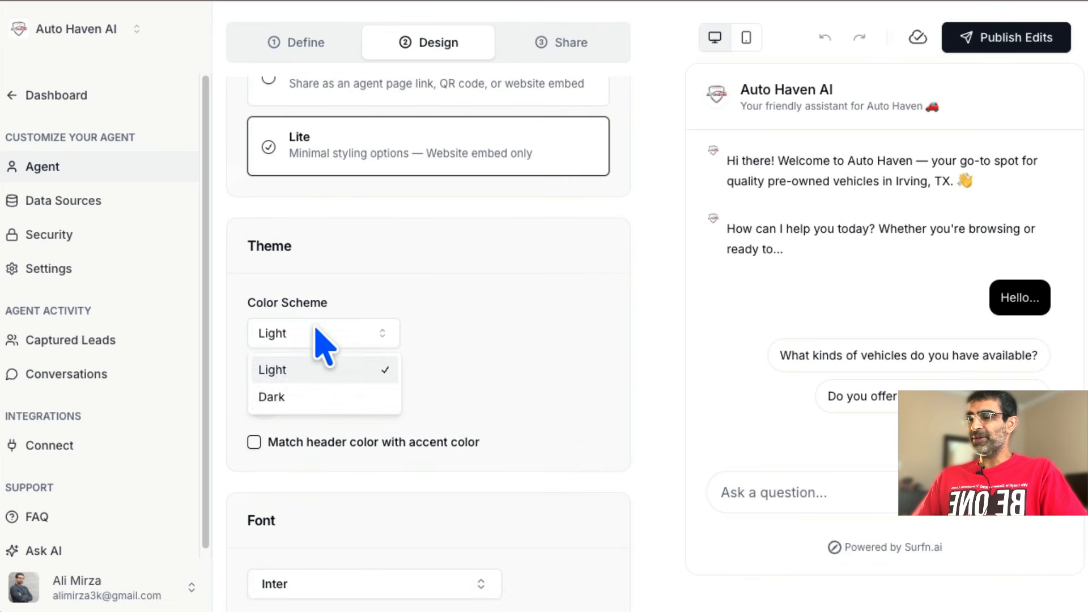
left_click(348, 395)
left_click(356, 334)
left_click(357, 370)
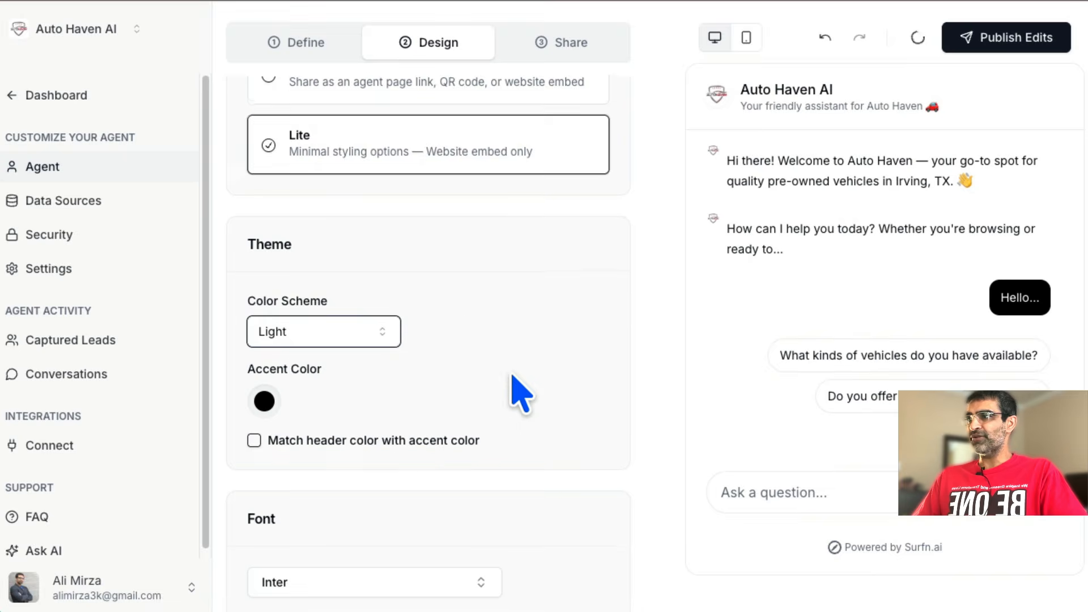
scroll(482, 397, "down", 3)
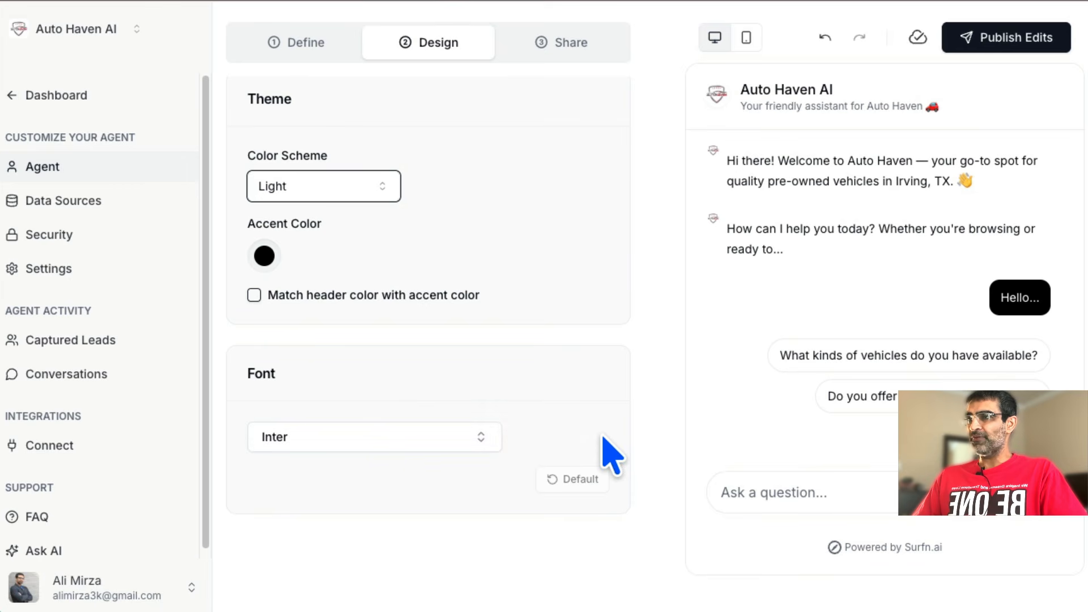
- Go to the agent's sharing section and publish the pending edits
scroll(623, 306, "up", 5)
left_click(575, 91)
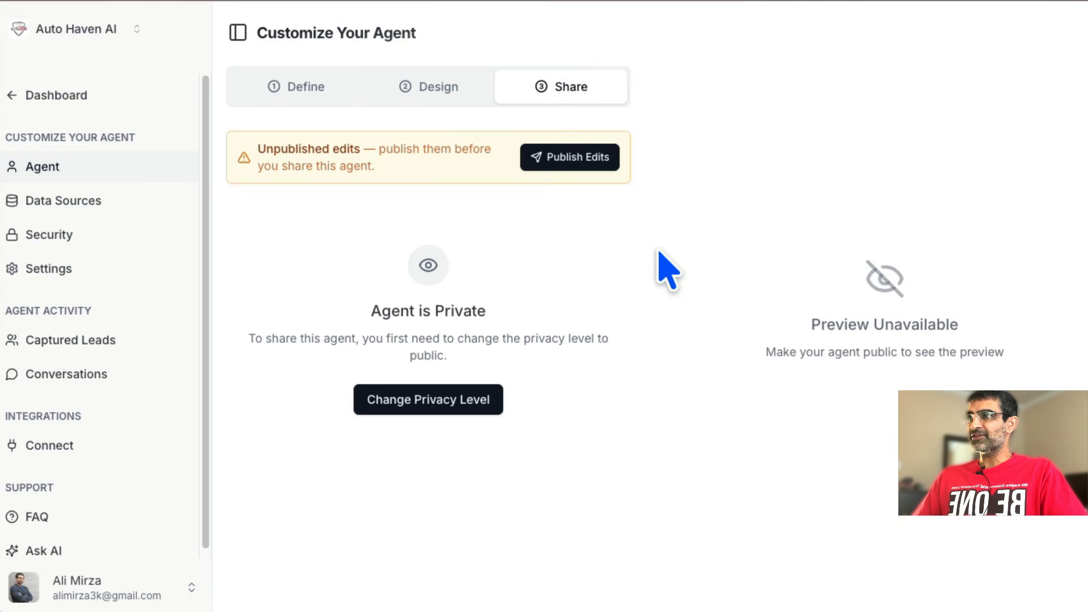
left_click(575, 157)
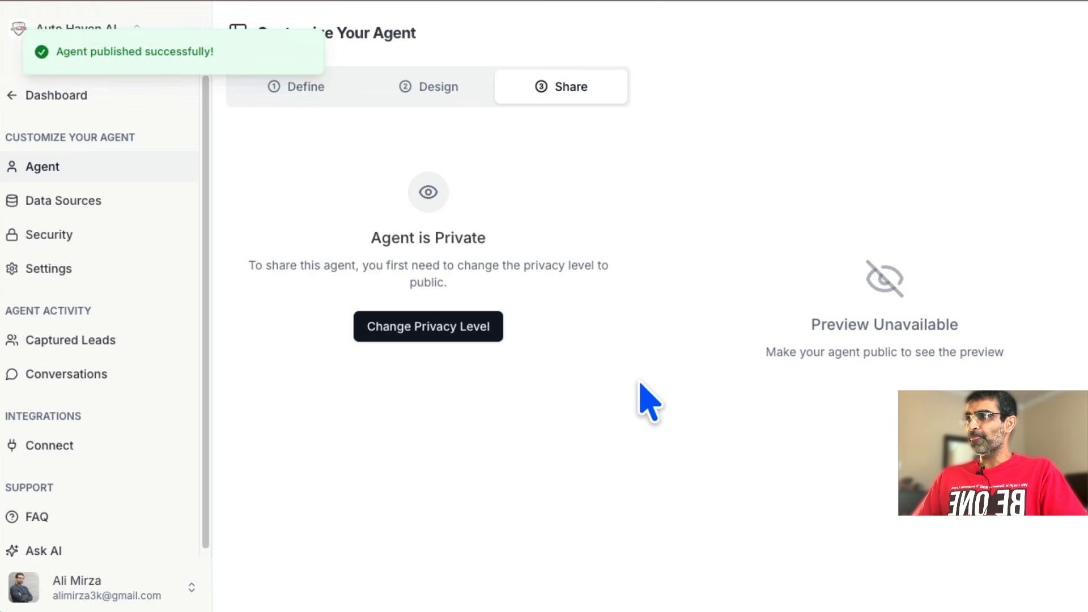
- Change the agent's privacy level to Public and publish the edits from the sharing section
left_click(453, 330)
left_click(492, 397)
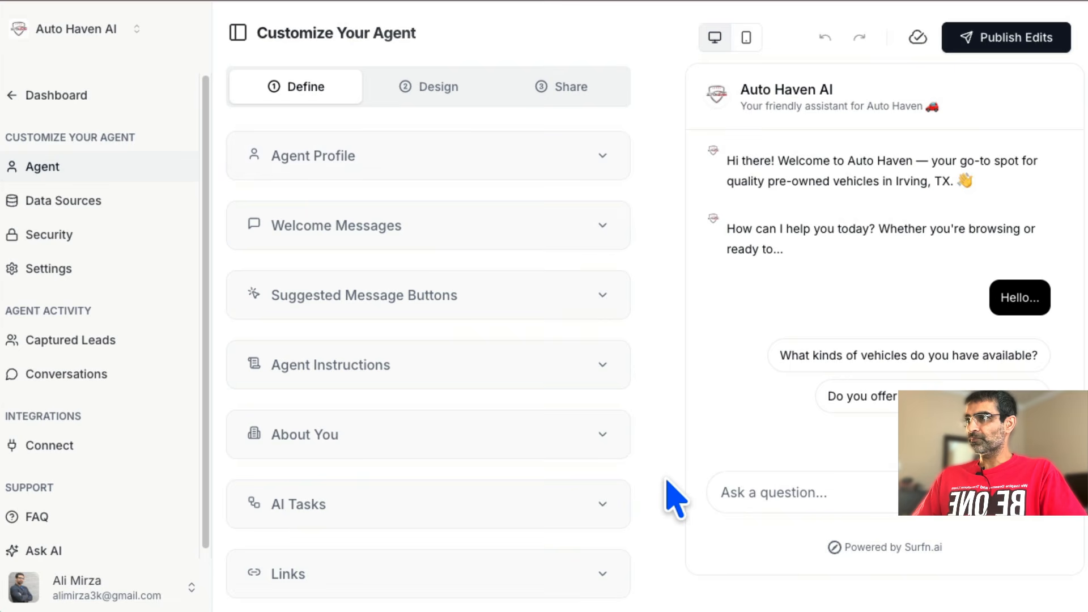
left_click(571, 90)
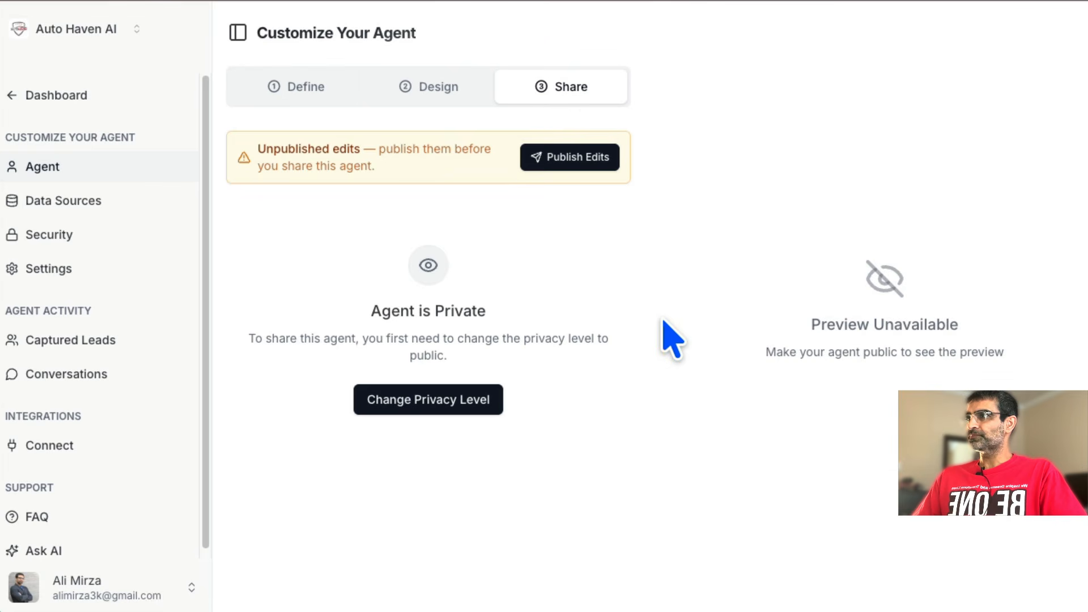
left_click(605, 164)
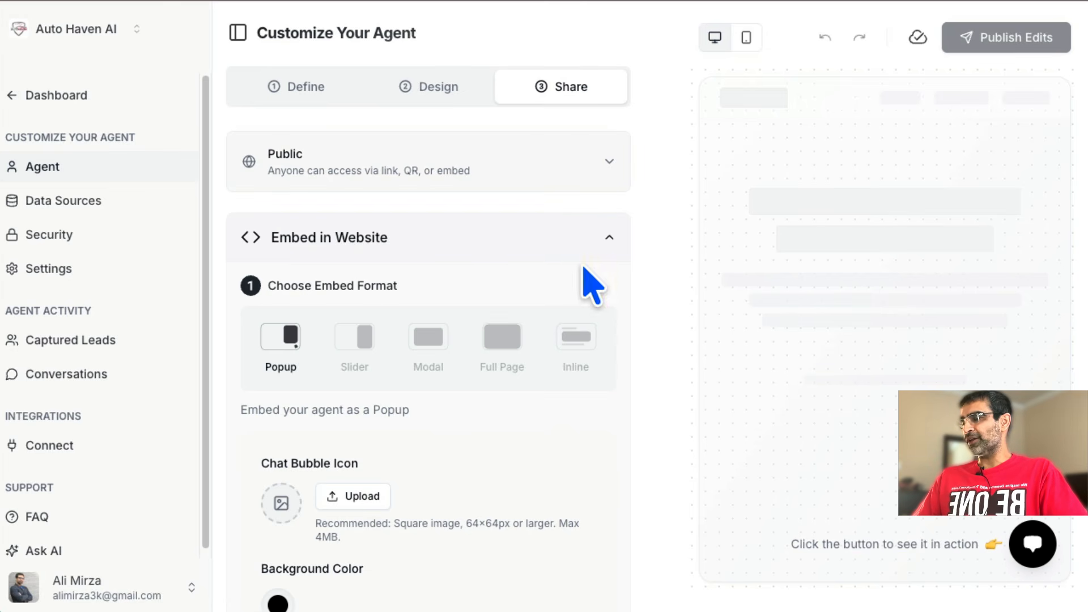
- Review the website embed options, including the embed formats, chat bubble styling, position and popup embed code
left_click(369, 240)
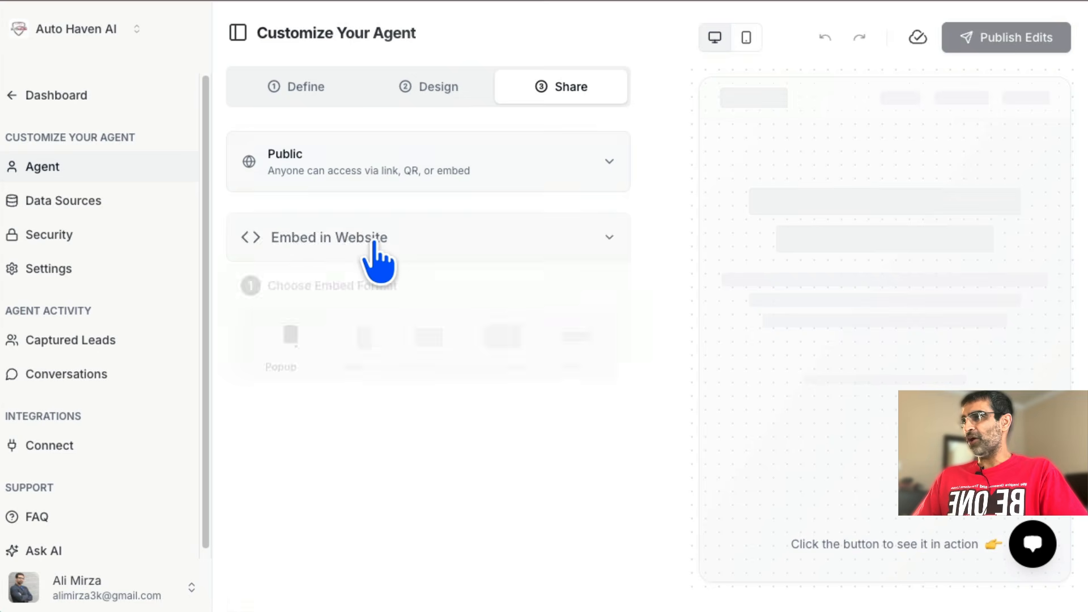
scroll(544, 437, "down", 6)
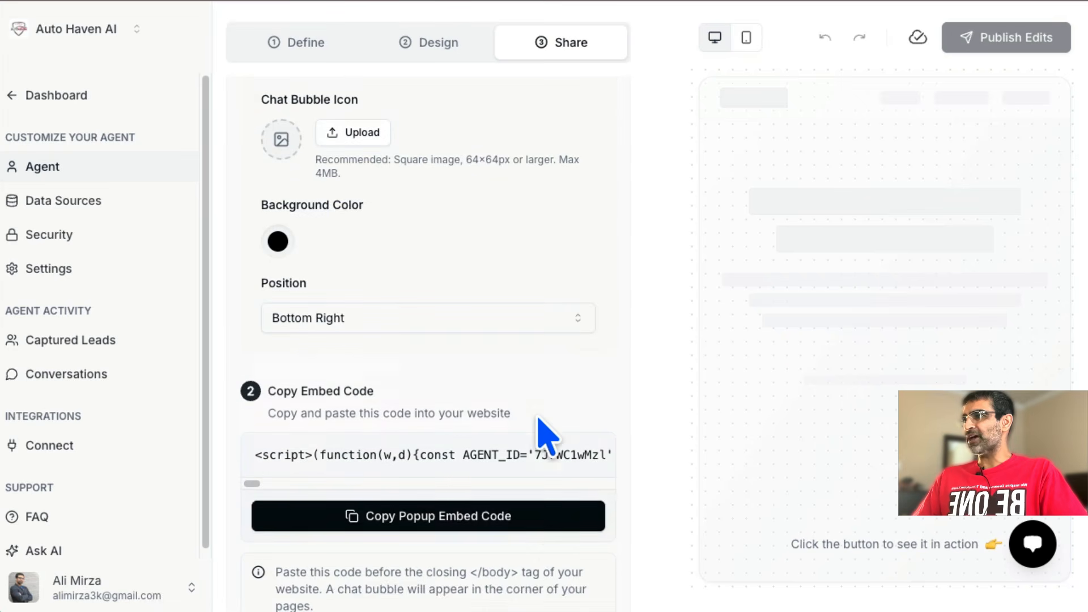
scroll(510, 499, "down", 2)
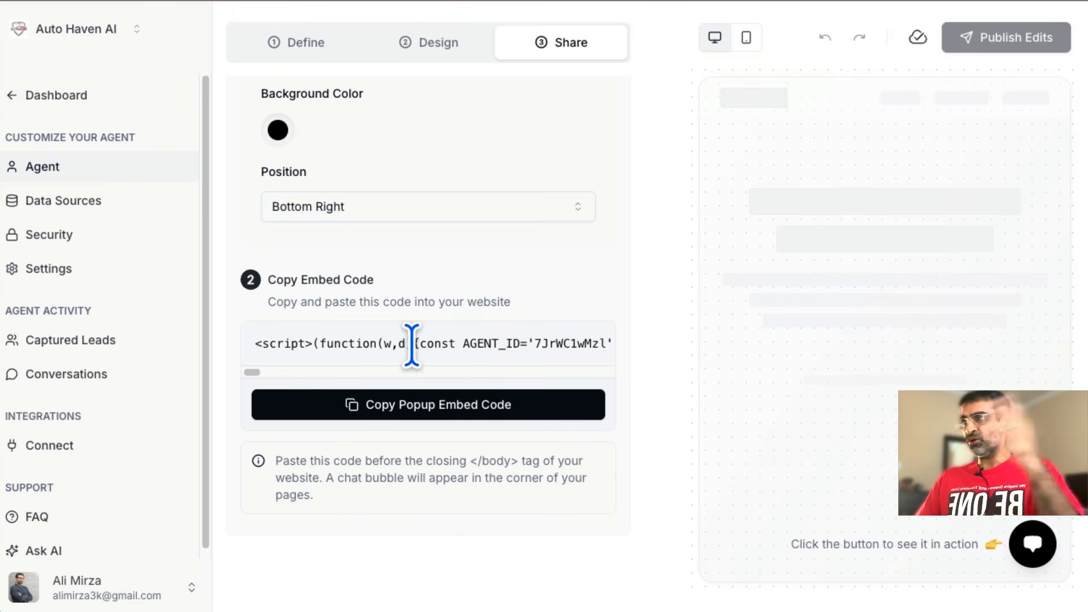
- Highlight the note on where to paste the embed code, and disable the text-selection toolbar for this session
left_click_drag(391, 461, 493, 497)
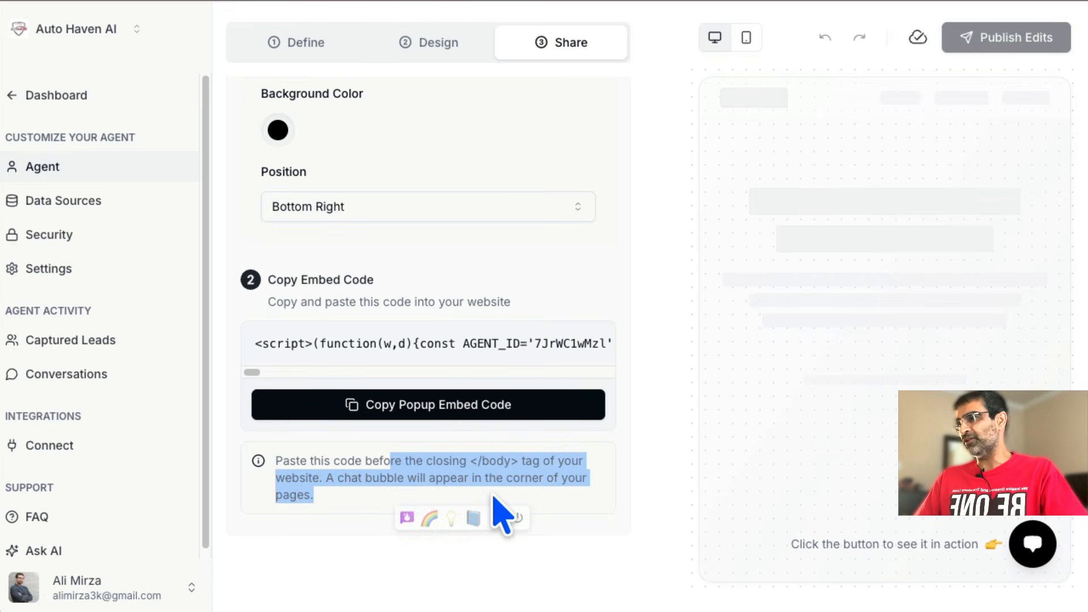
left_click(499, 517)
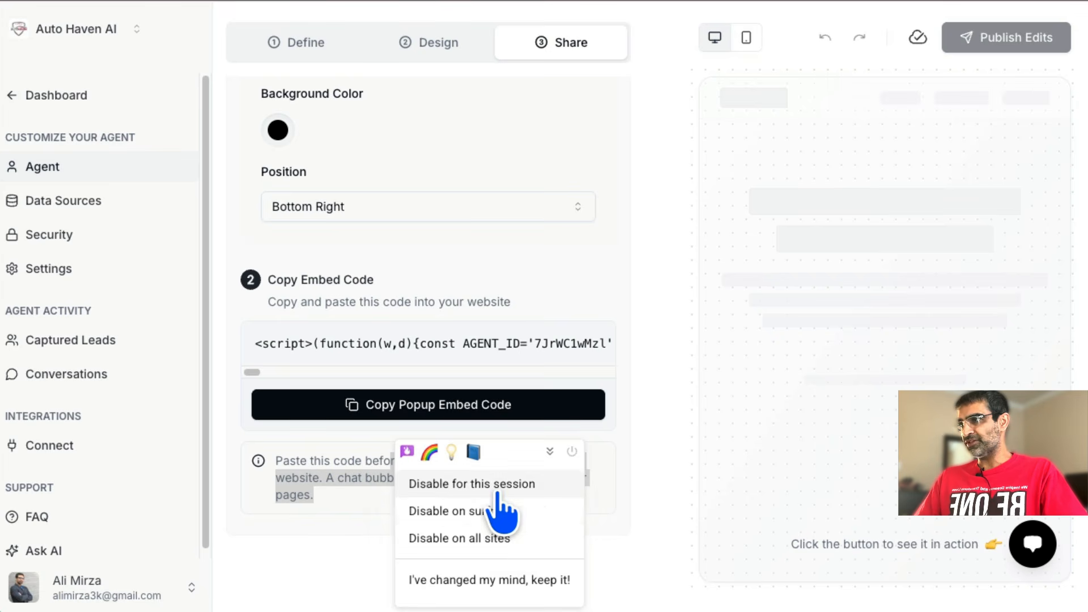
left_click(494, 482)
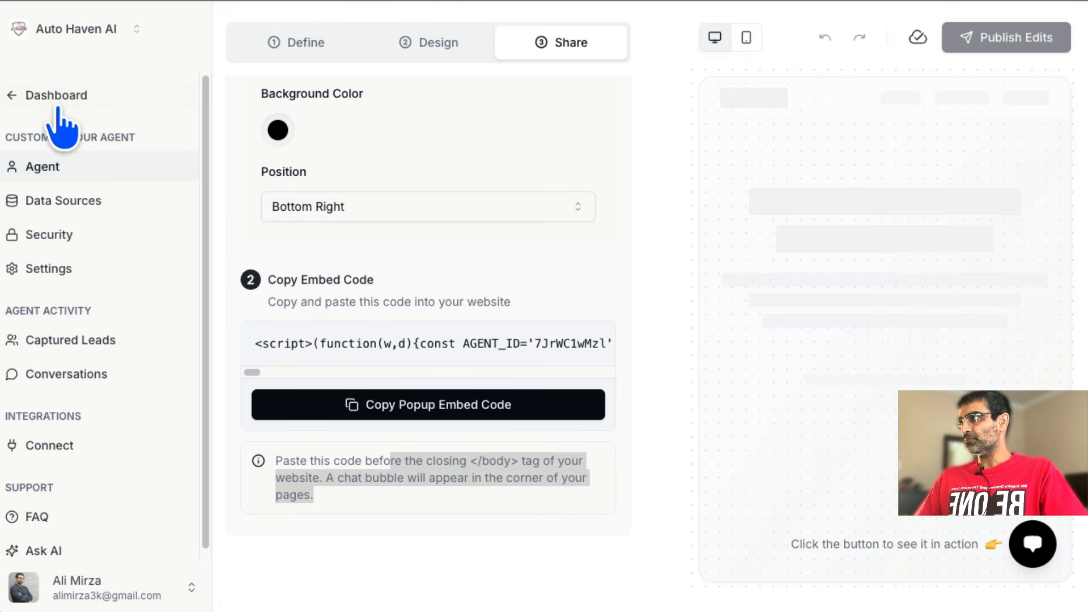
- Return to the agents dashboard and open the live page of the Auto Haven AI agent
left_click(118, 108)
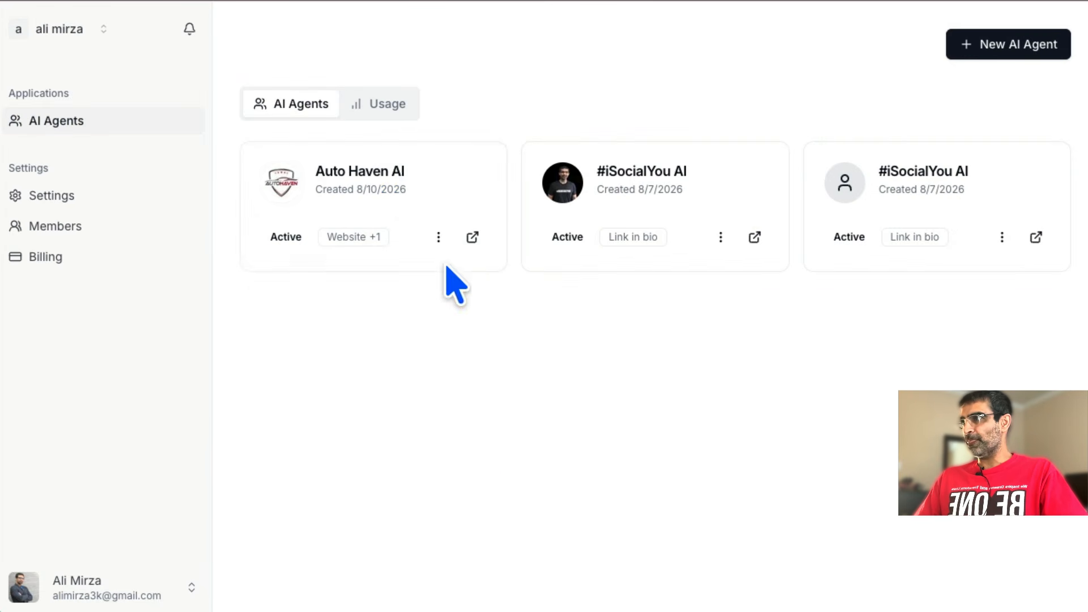
left_click(438, 236)
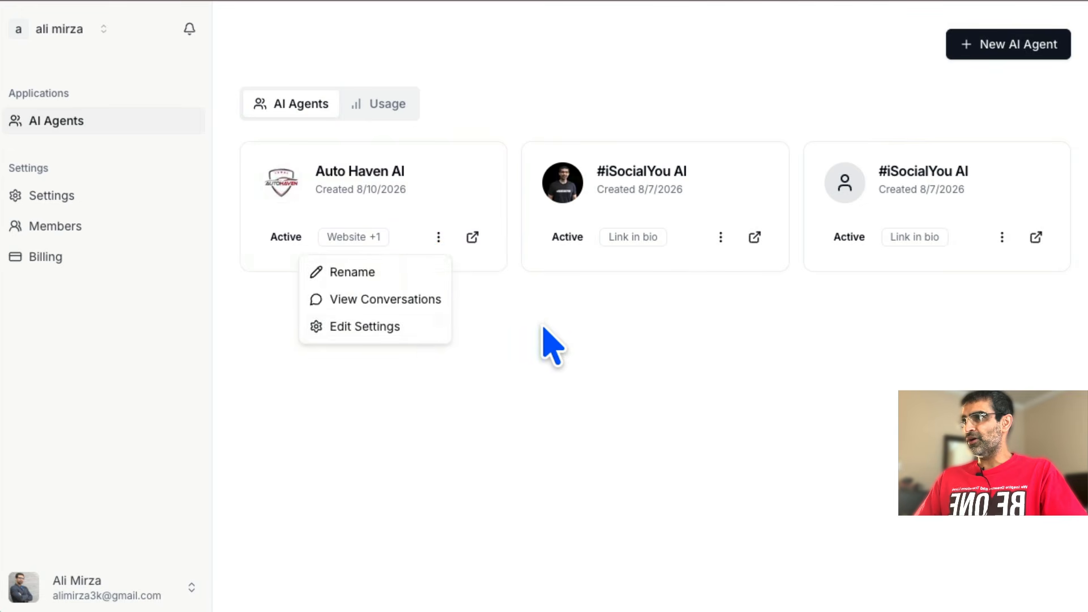
key("Escape")
left_click(473, 237)
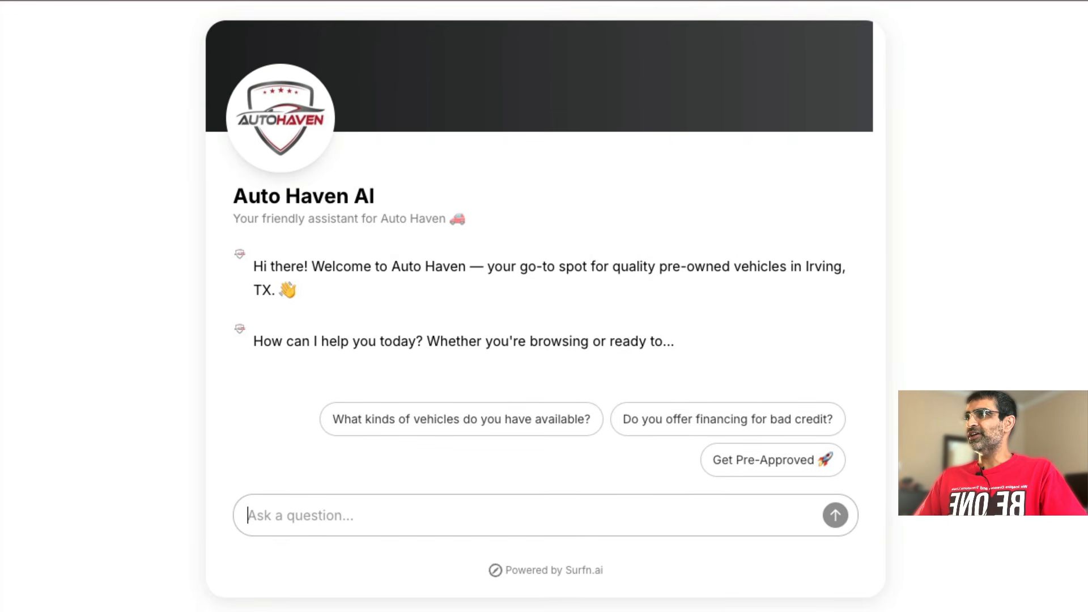
- Ask the agent "hey do you have any honda civic" in its chat
left_click(435, 519)
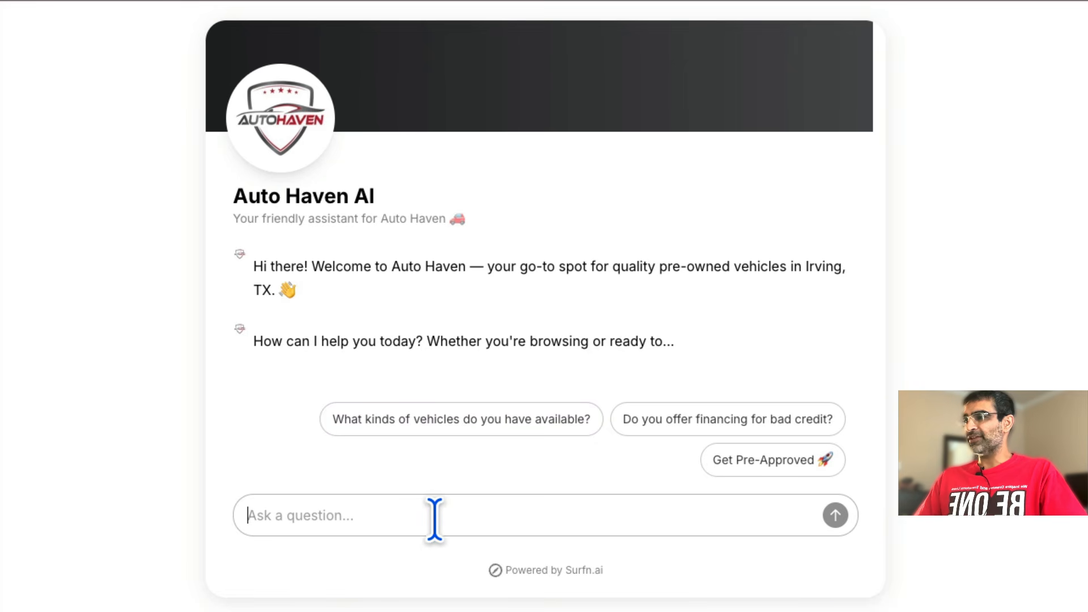
type("hey do you have any honda civic")
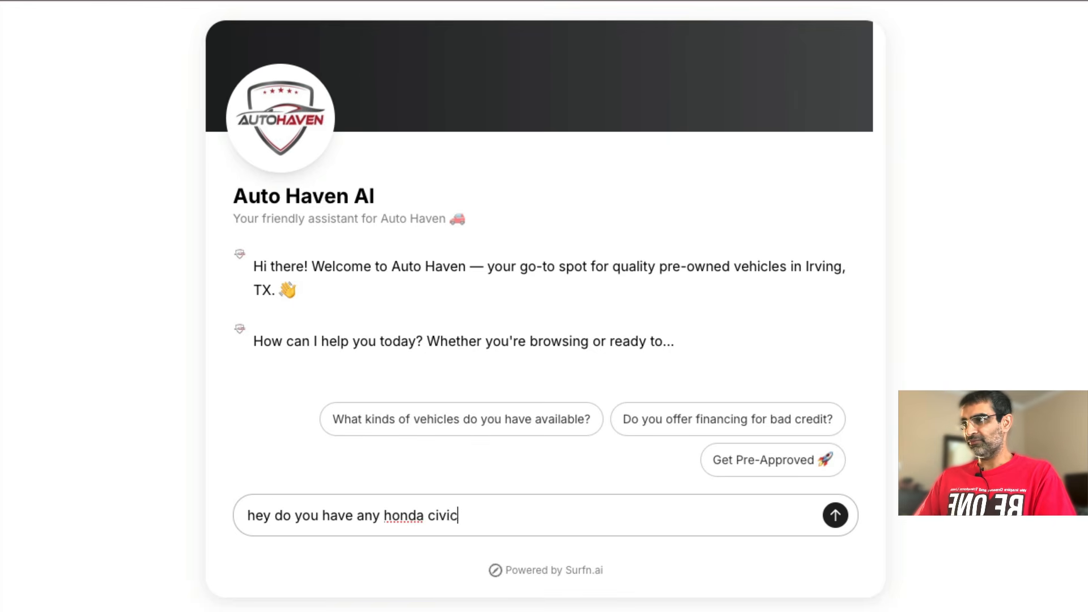
key("Return")
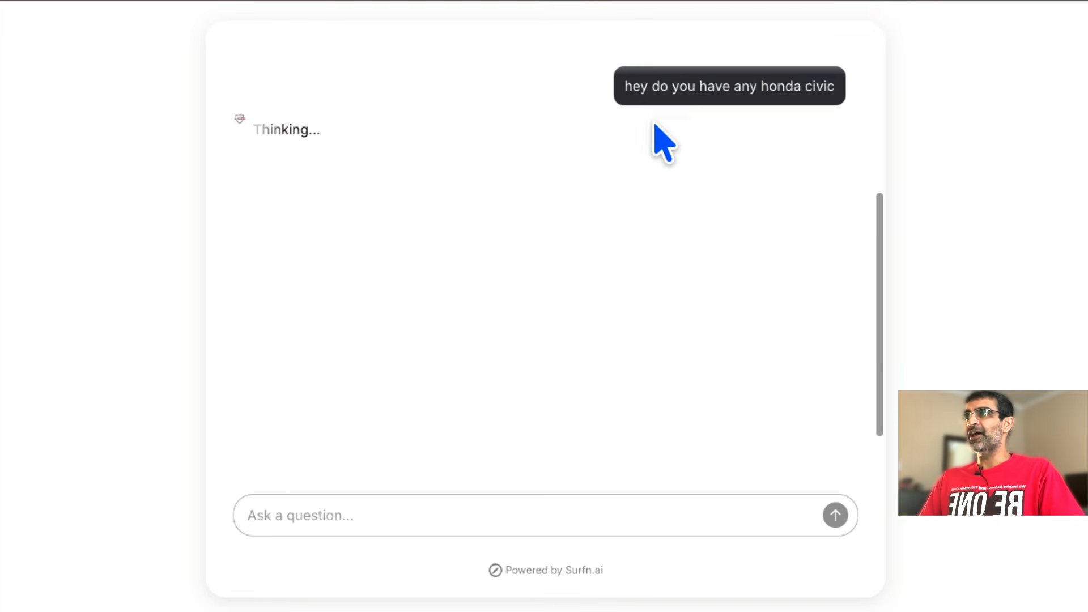
- Read through the agent's reply about the Honda Civic, including the vehicle details and follow-up suggestions
left_click(709, 2)
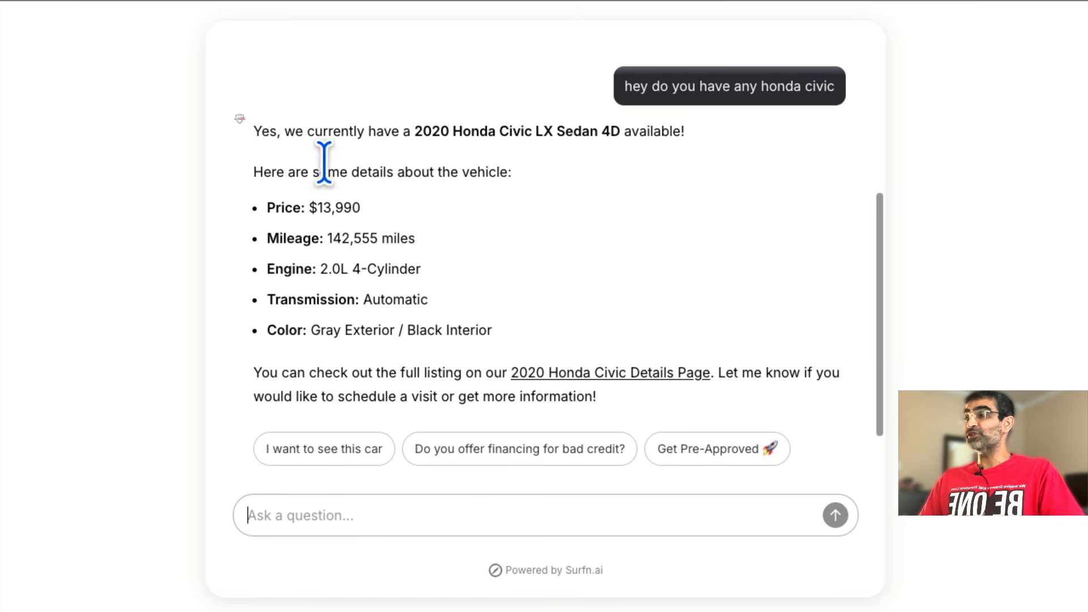
left_click_drag(332, 204, 528, 311)
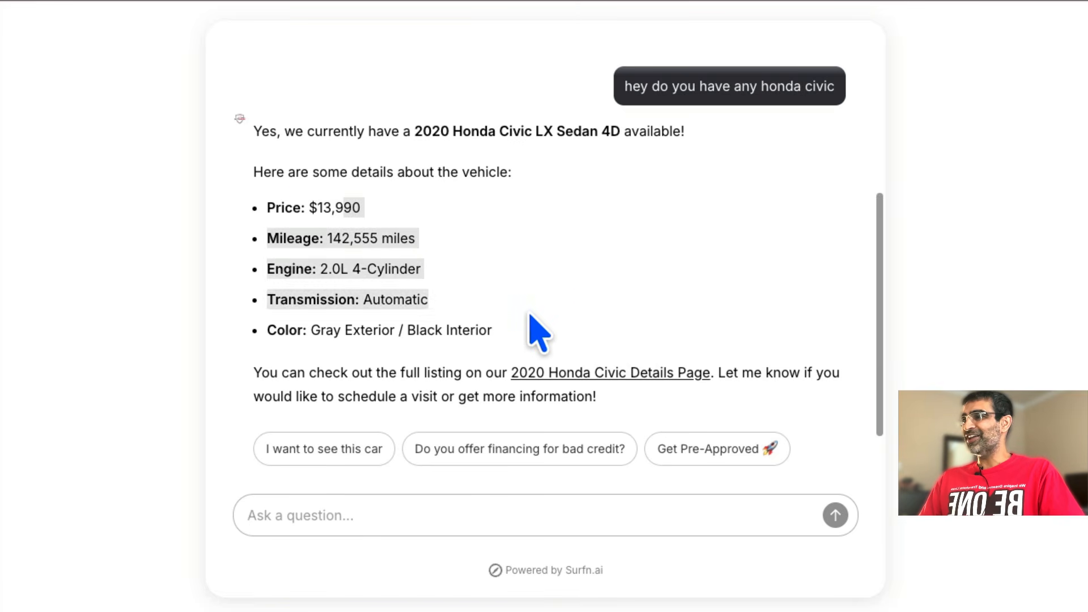
left_click(558, 296)
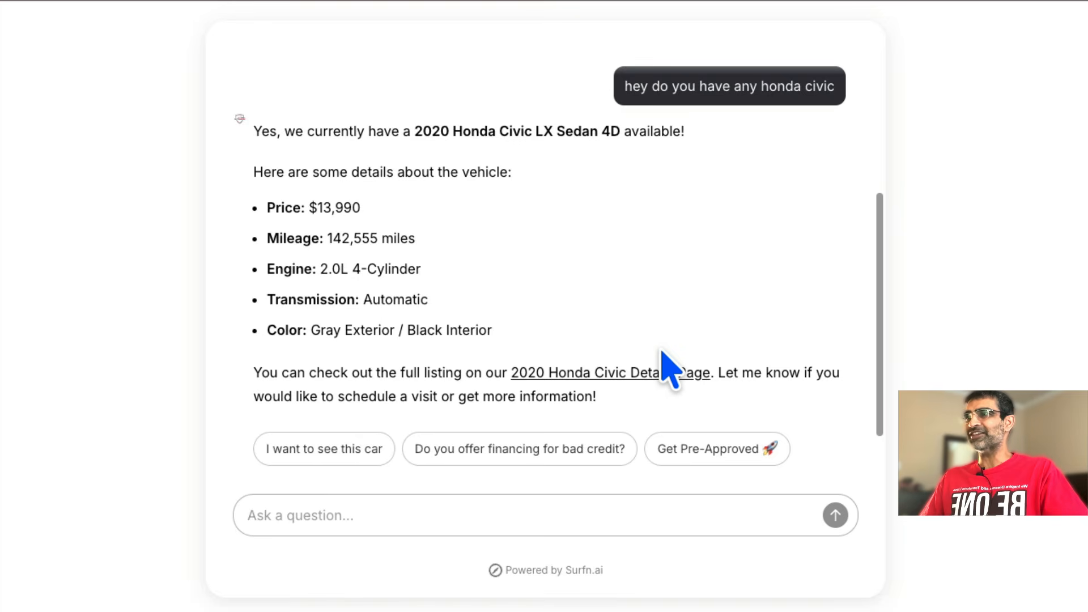
scroll(669, 368, "up", 5)
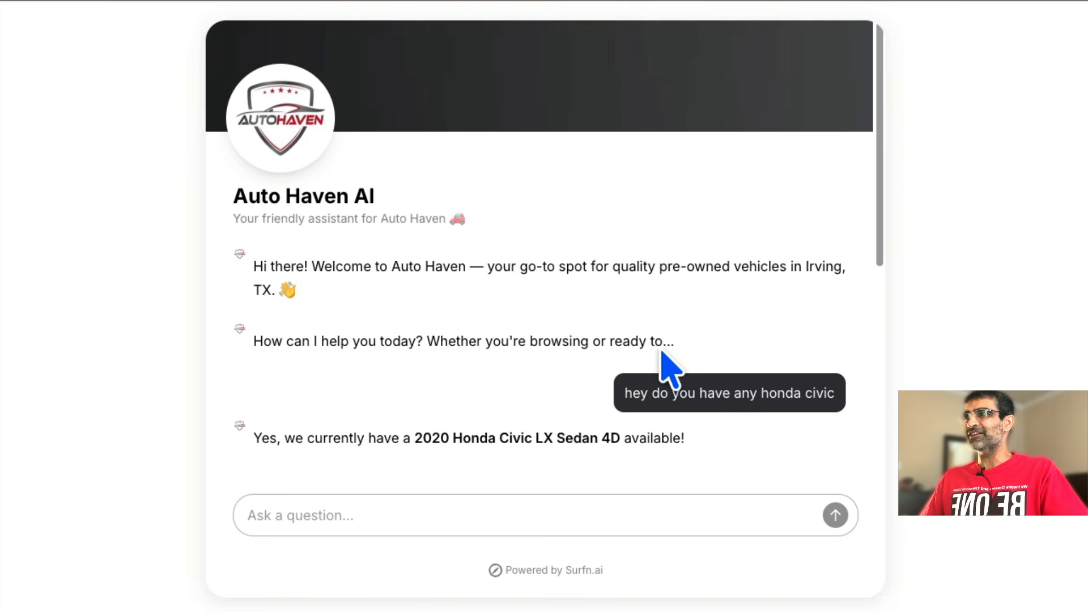
- Open the Surfn homepage at surfn.ai
left_click(273, 12)
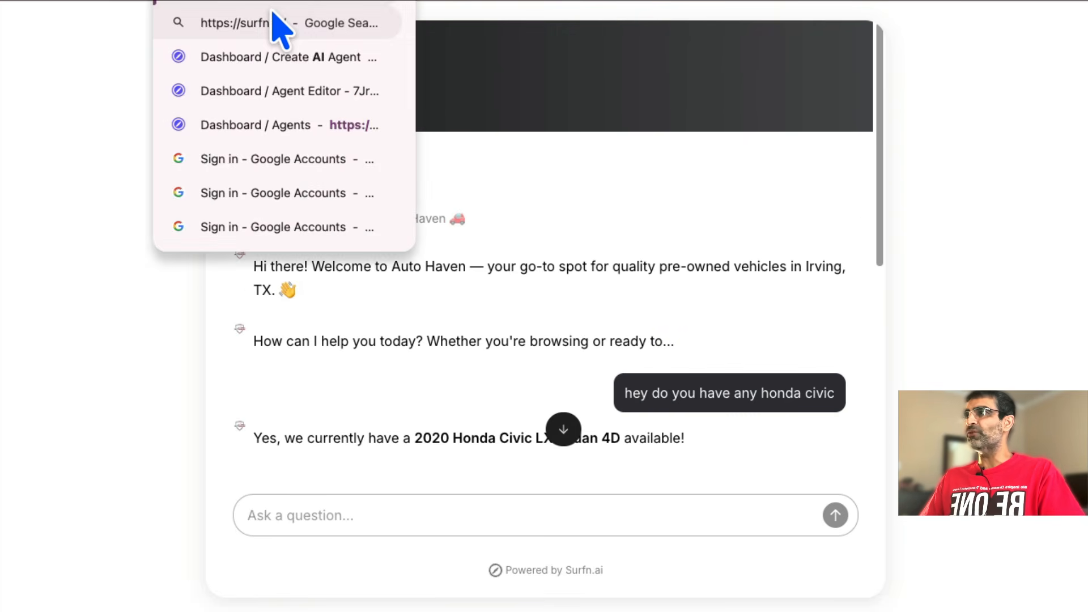
key("Return")
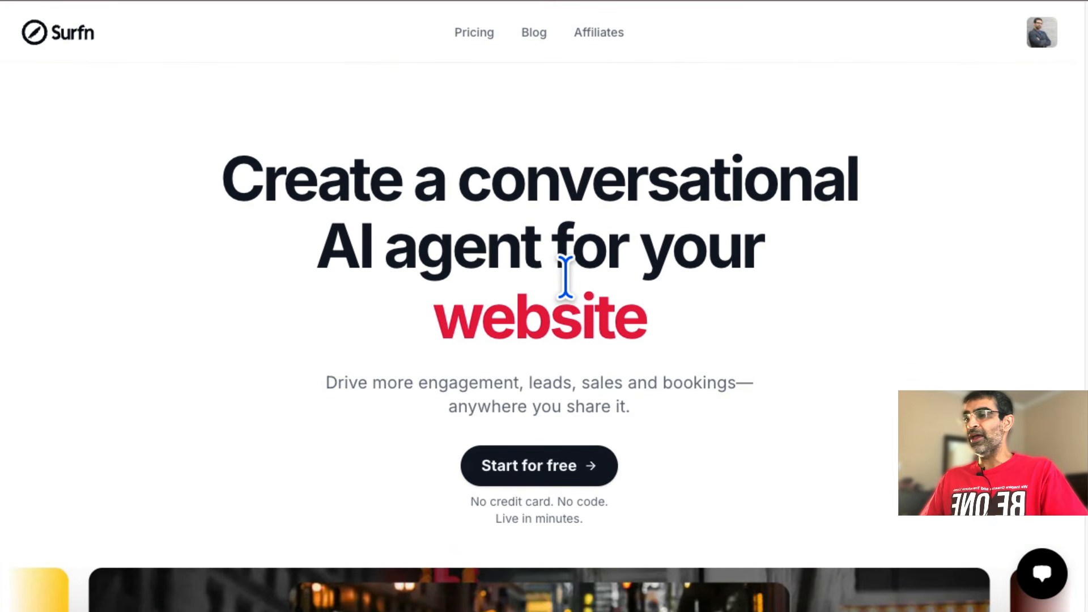